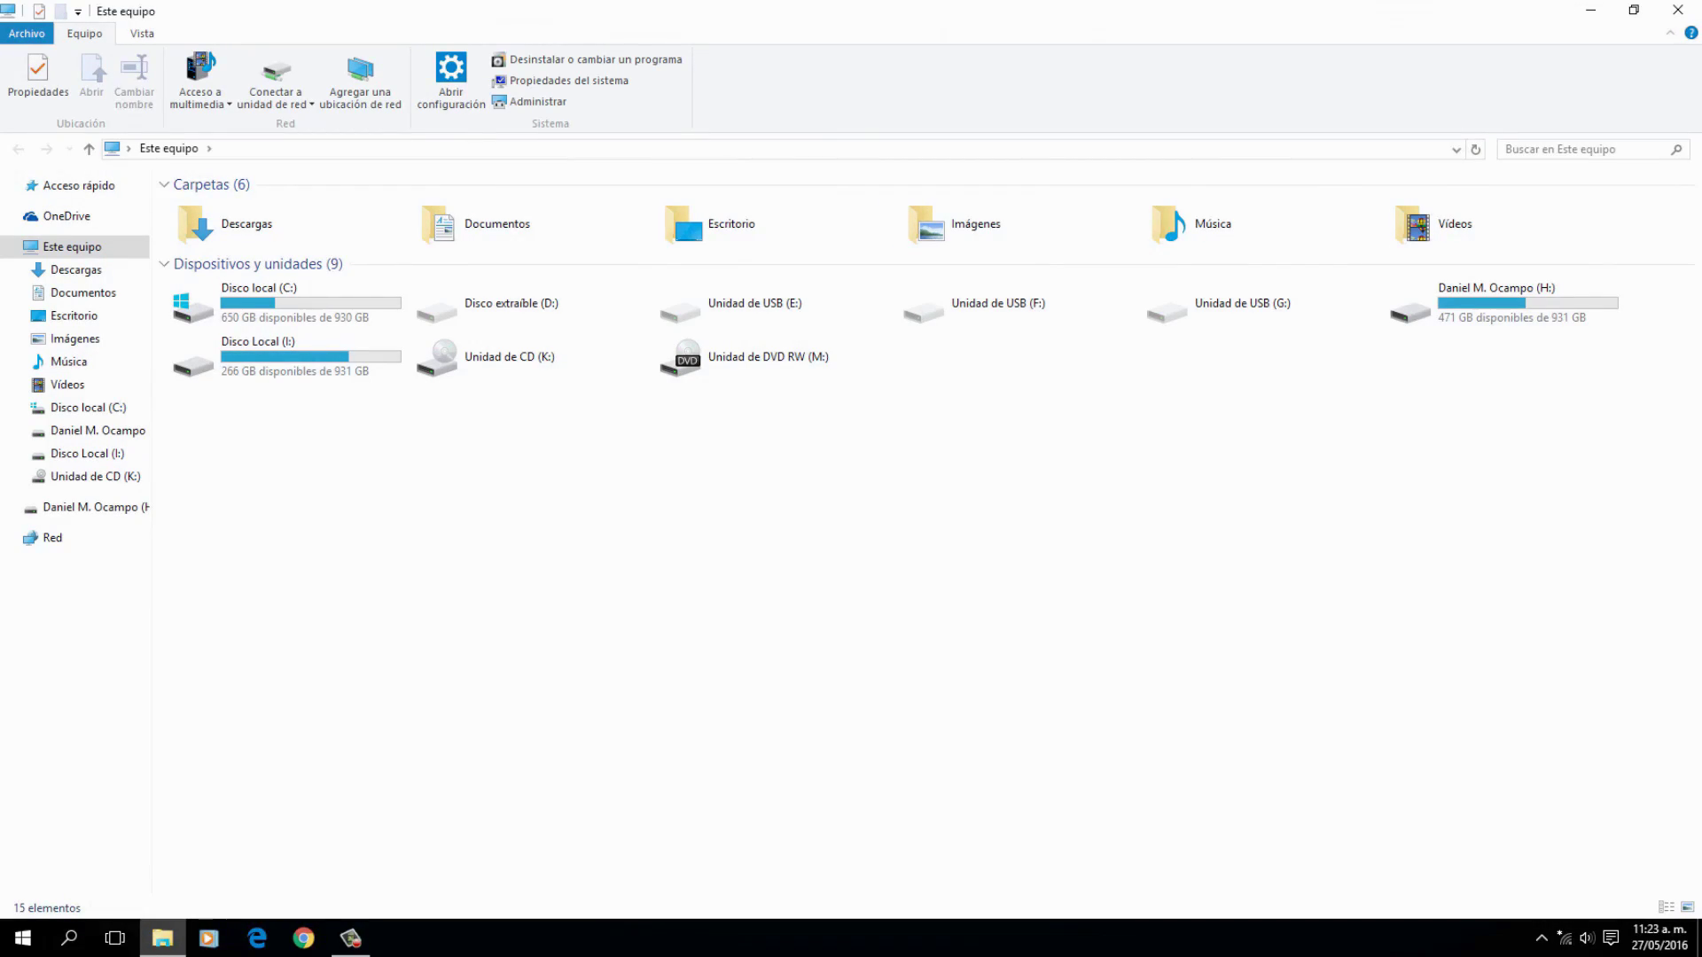
Step: Open drive C: Propiedades and launch Disk Cleanup via Liberar espacio
right_click(293, 312)
left_click(354, 752)
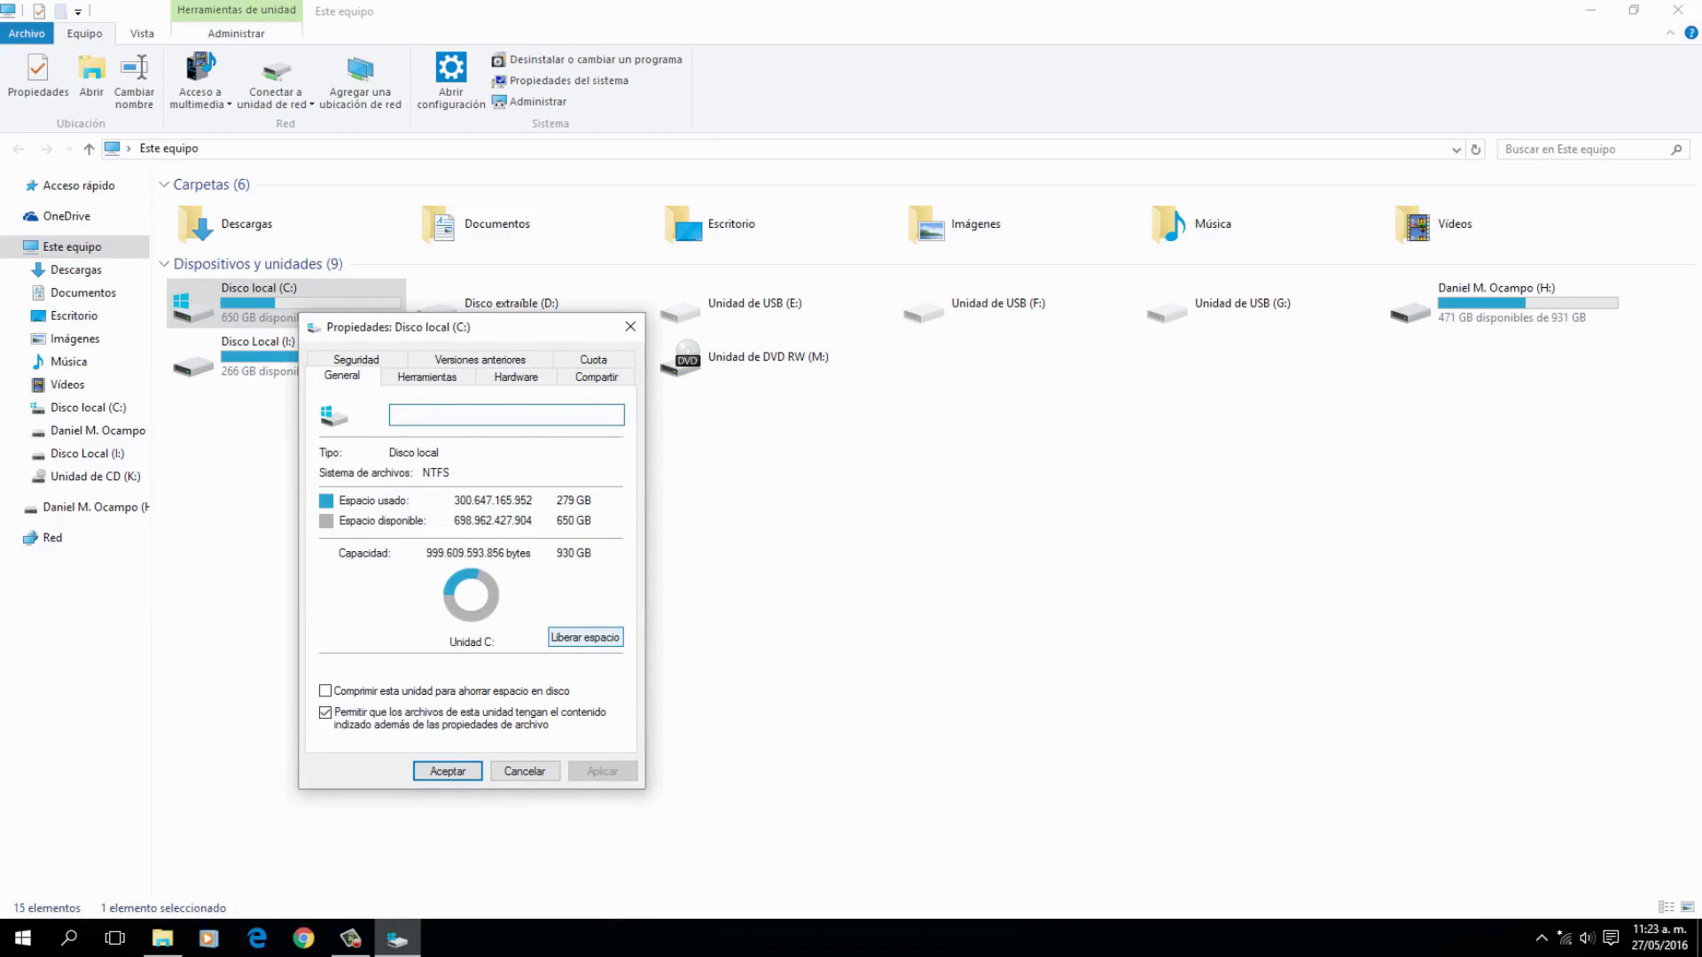
key("Tab")
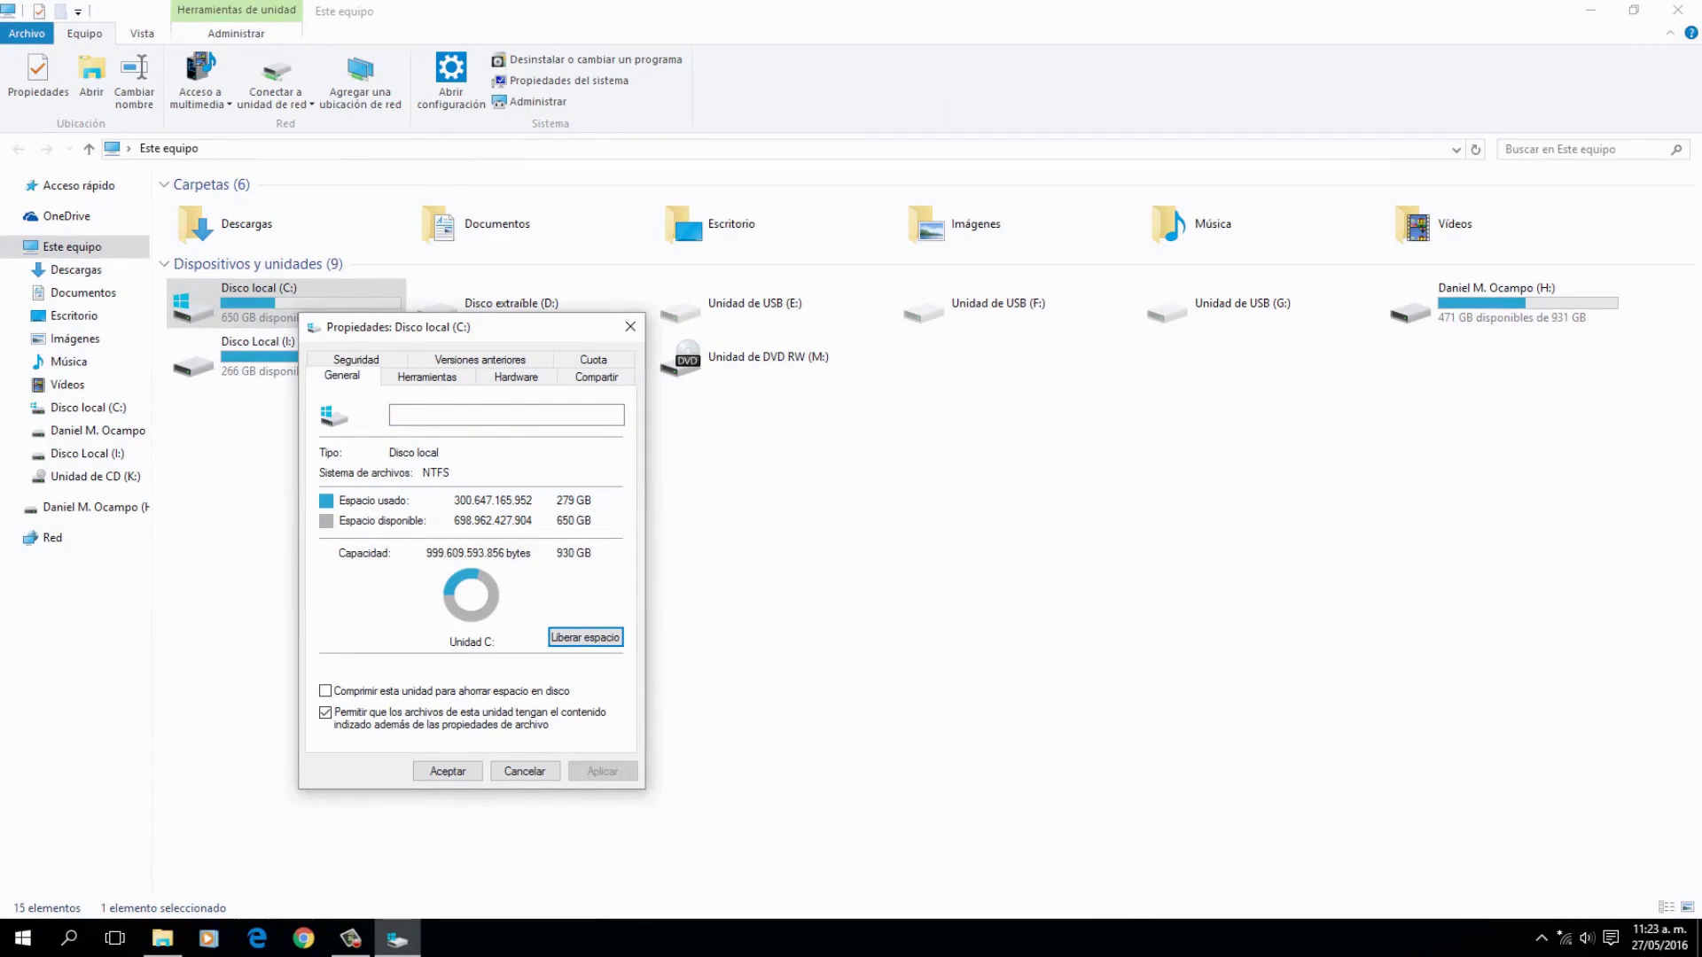
key("Return")
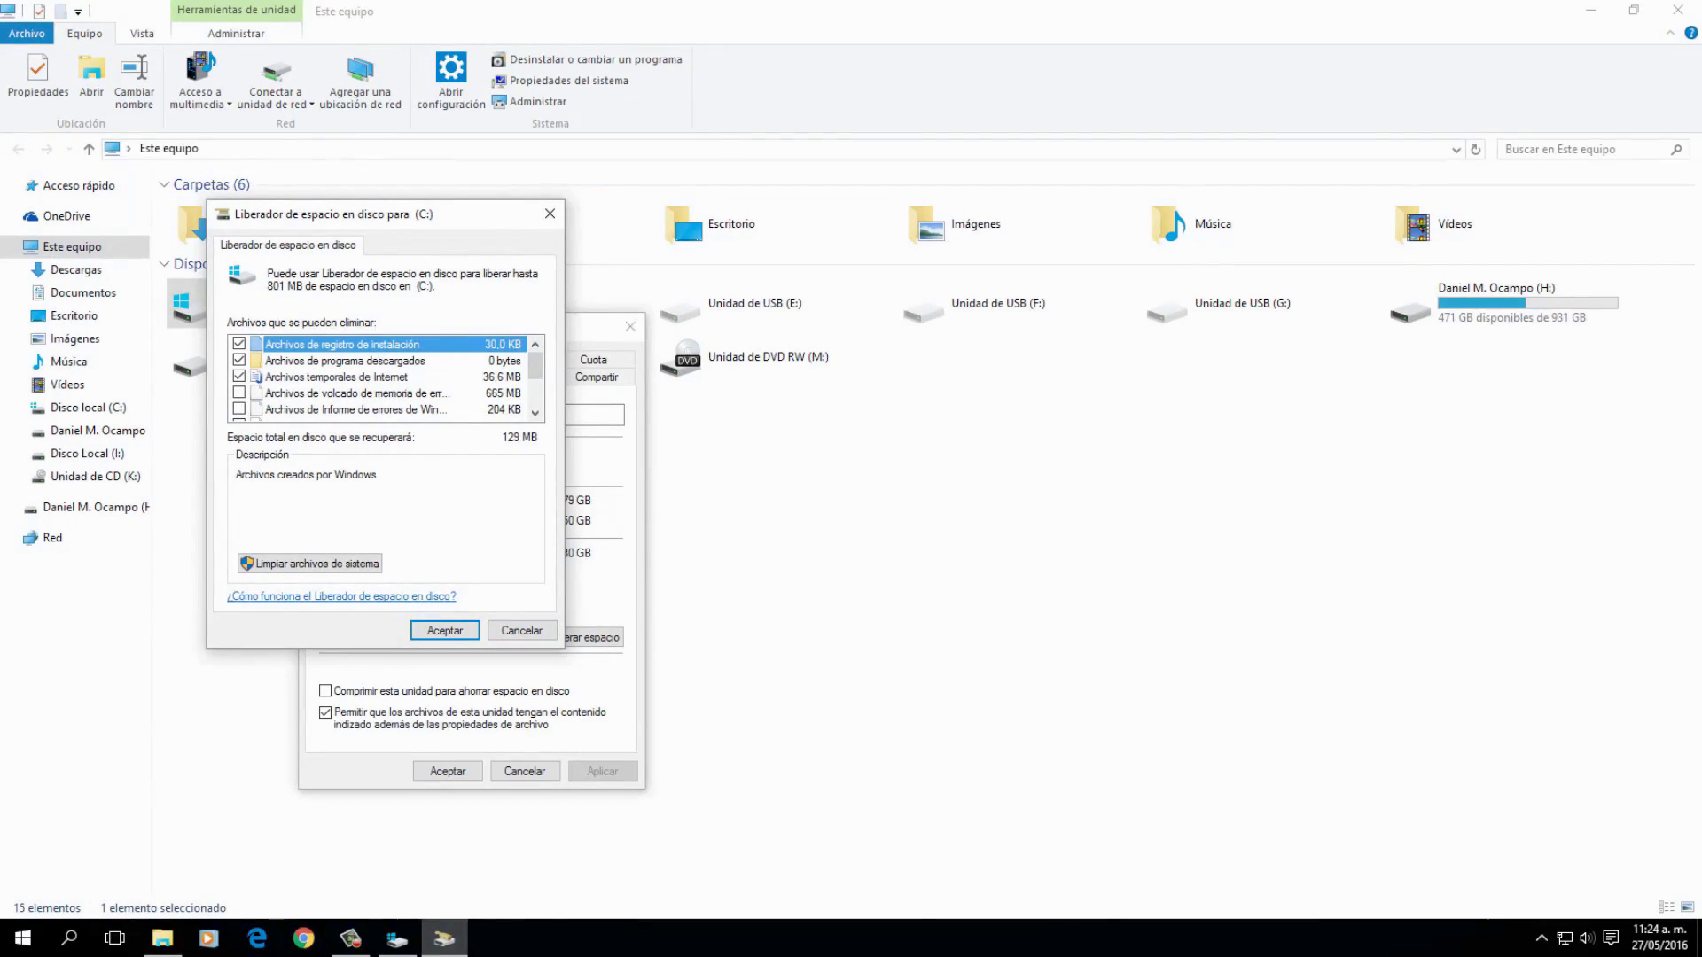
Step: Tick memory dump, error report and temporary file categories, then rescan including system files
left_click(240, 393)
left_click(239, 409)
scroll(240, 409, "down", 1)
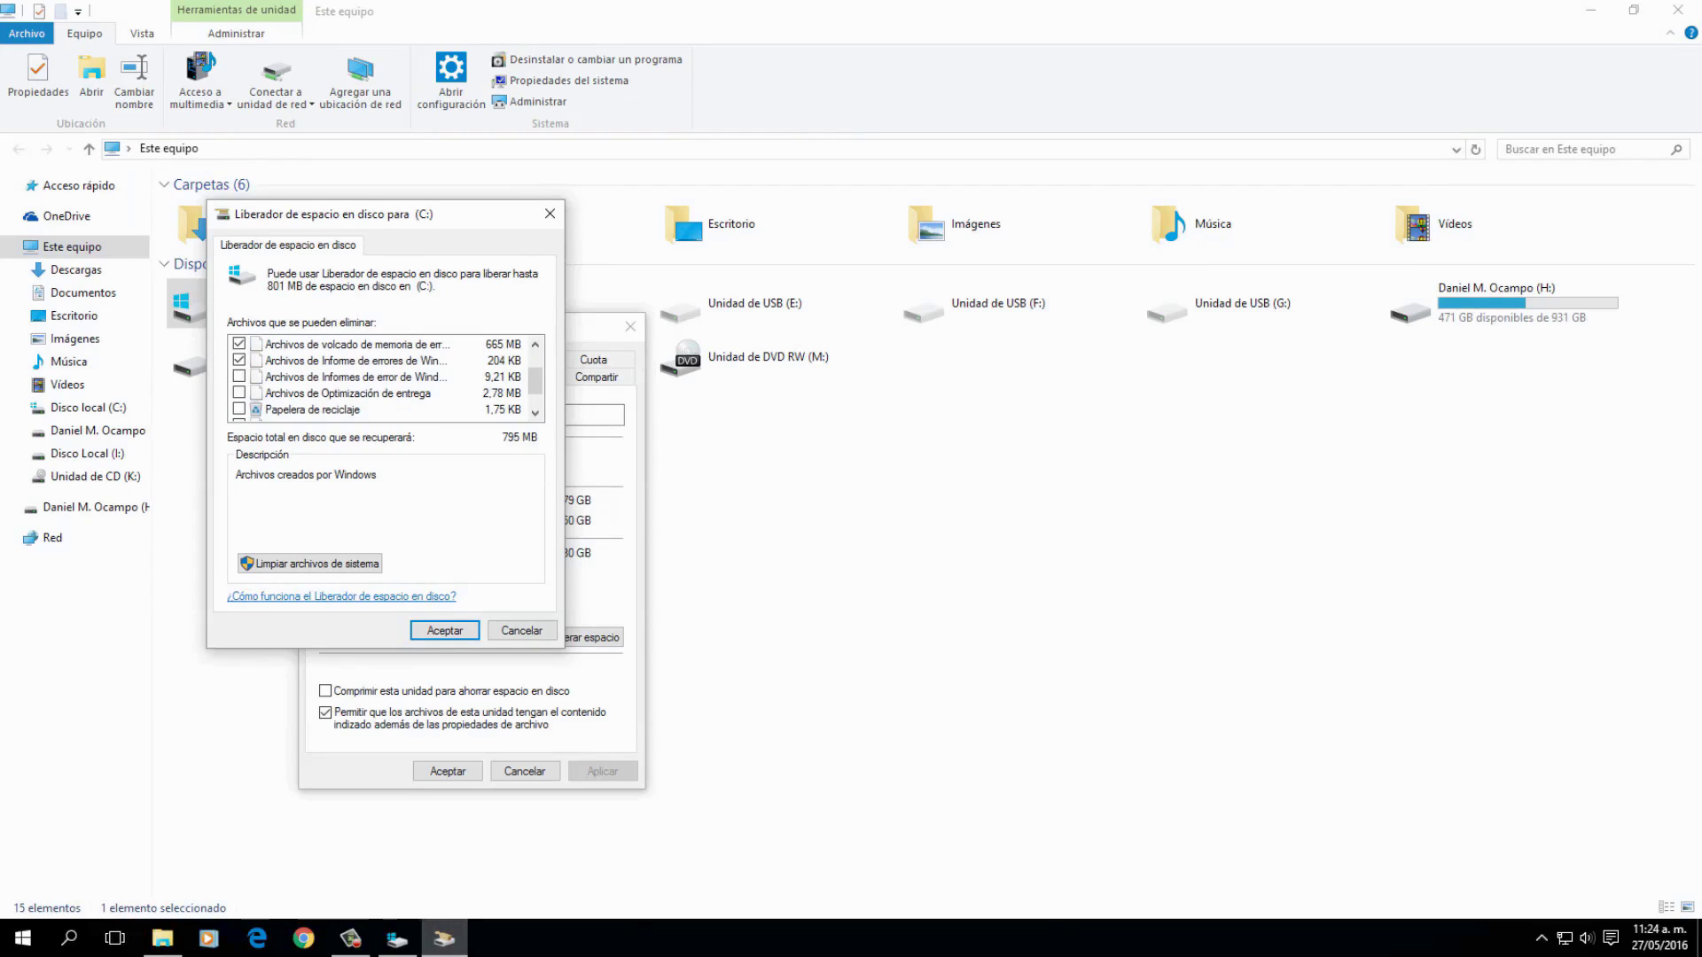
scroll(240, 393, "down", 1)
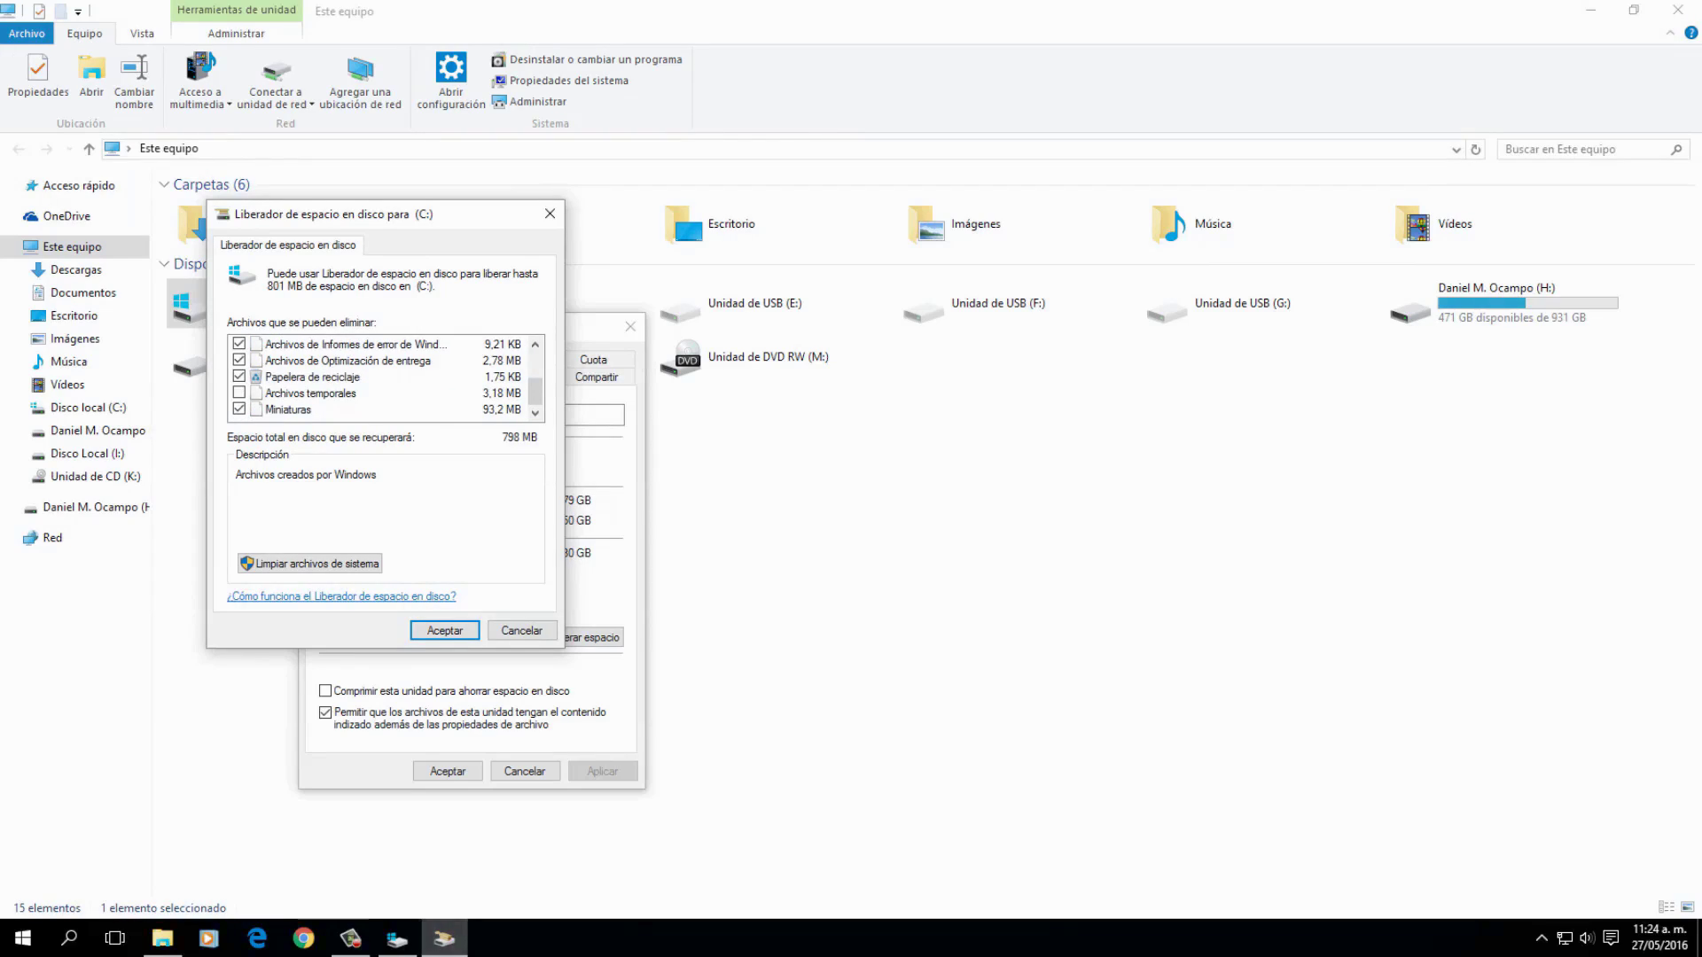
left_click(239, 393)
left_click(310, 563)
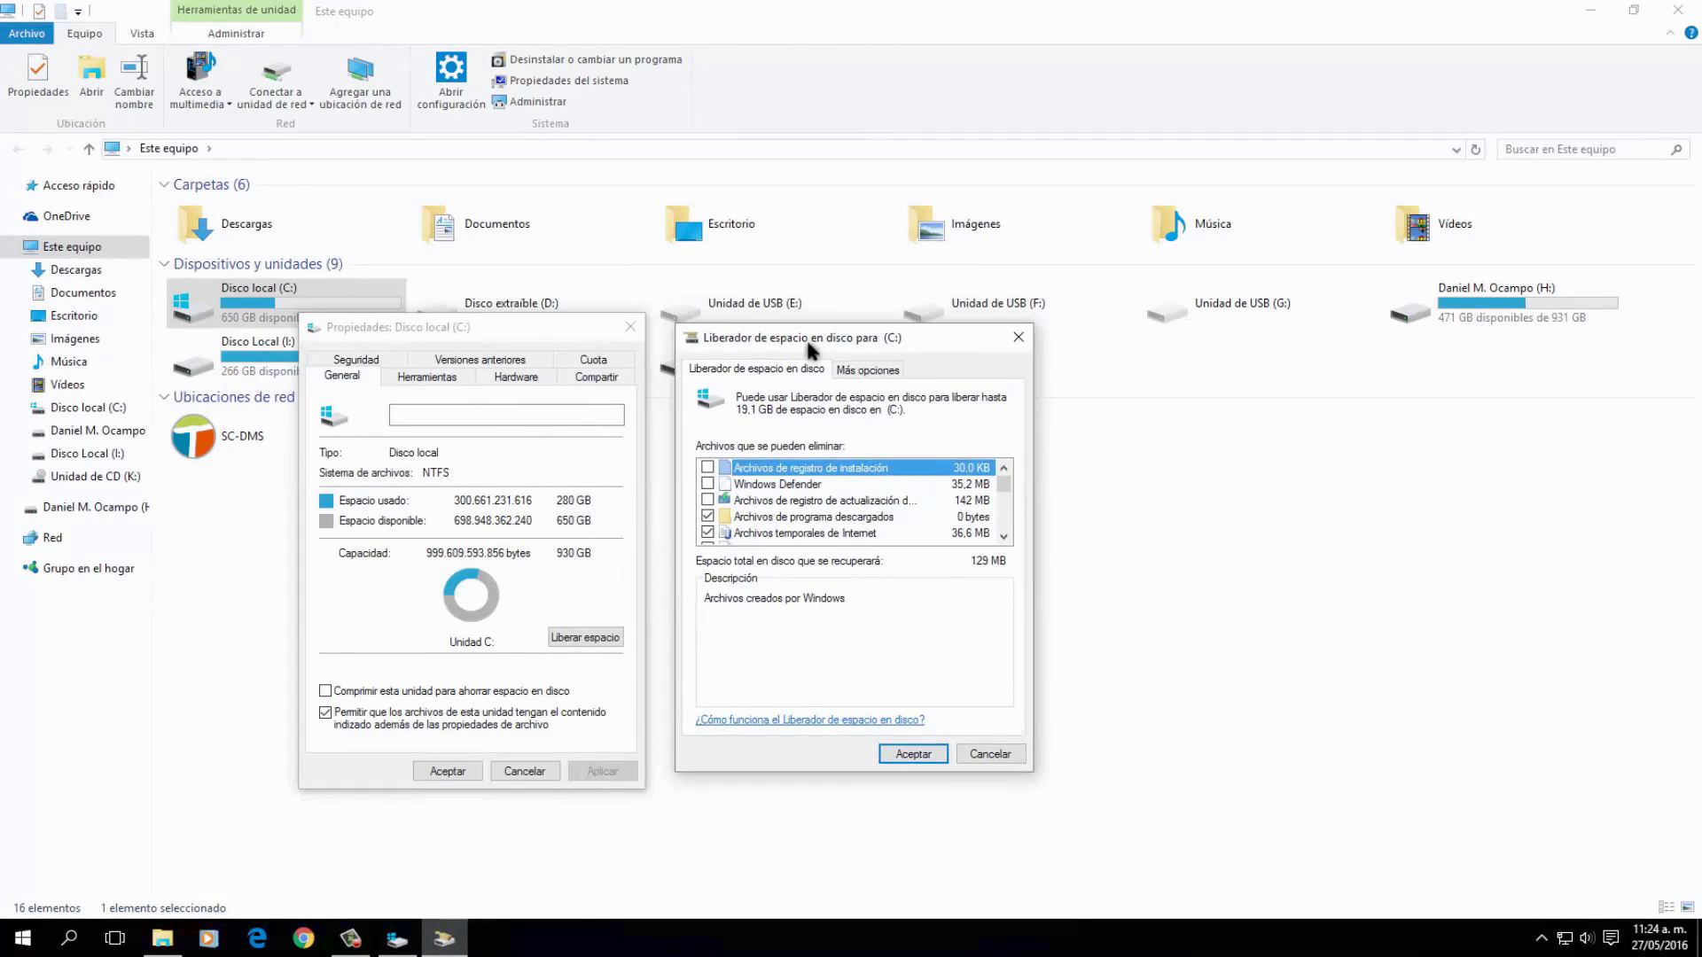
Step: Tick every cleanup category, from Defender and update logs to Recycle Bin and temporary files
left_click(712, 484)
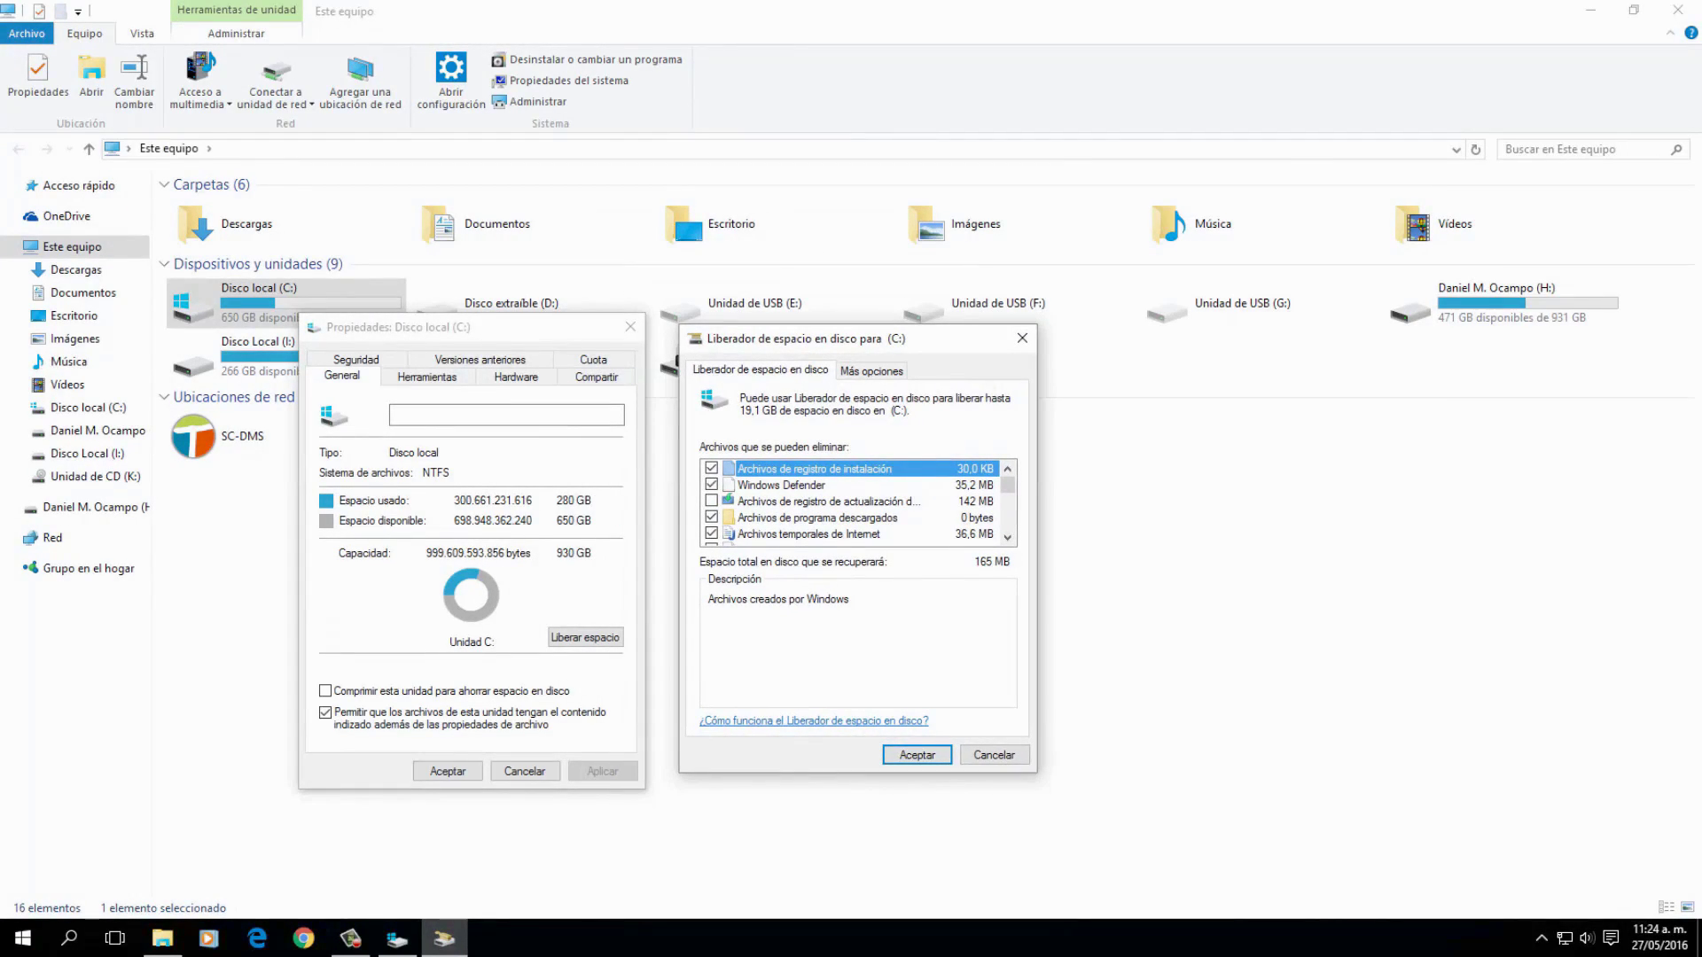
left_click(711, 500)
scroll(712, 501, "down", 1)
left_click(712, 501)
left_click(711, 516)
scroll(712, 516, "down", 1)
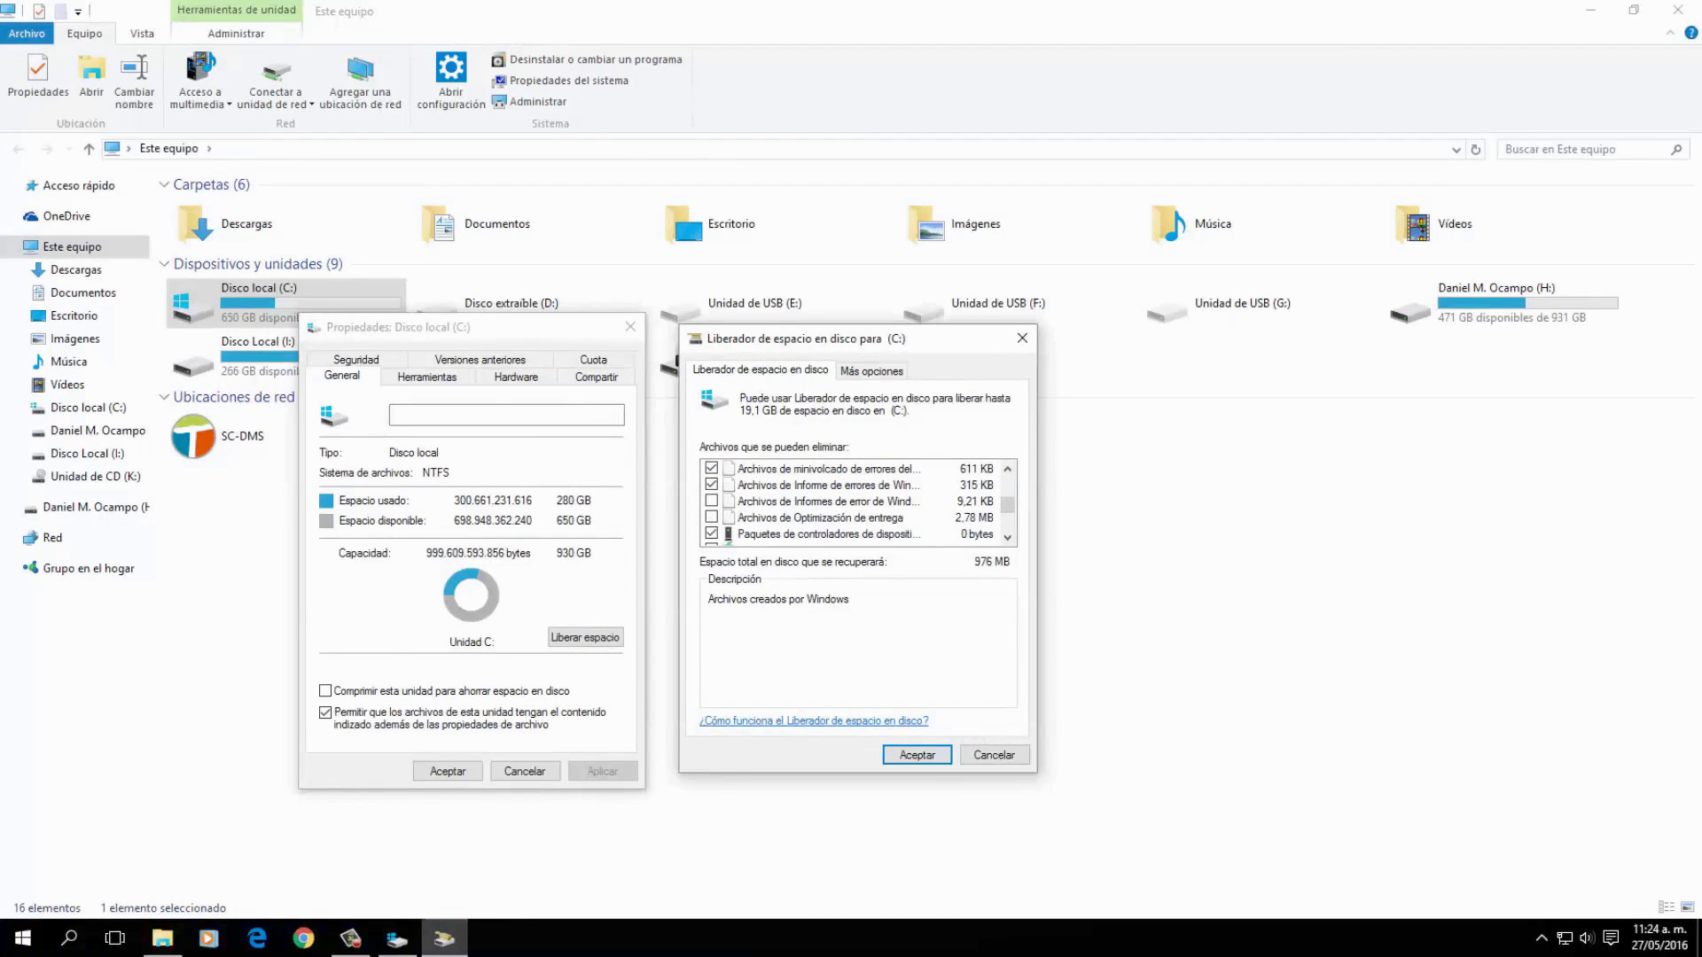
left_click(712, 485)
left_click(712, 501)
scroll(712, 517, "down", 1)
left_click(712, 500)
left_click(711, 517)
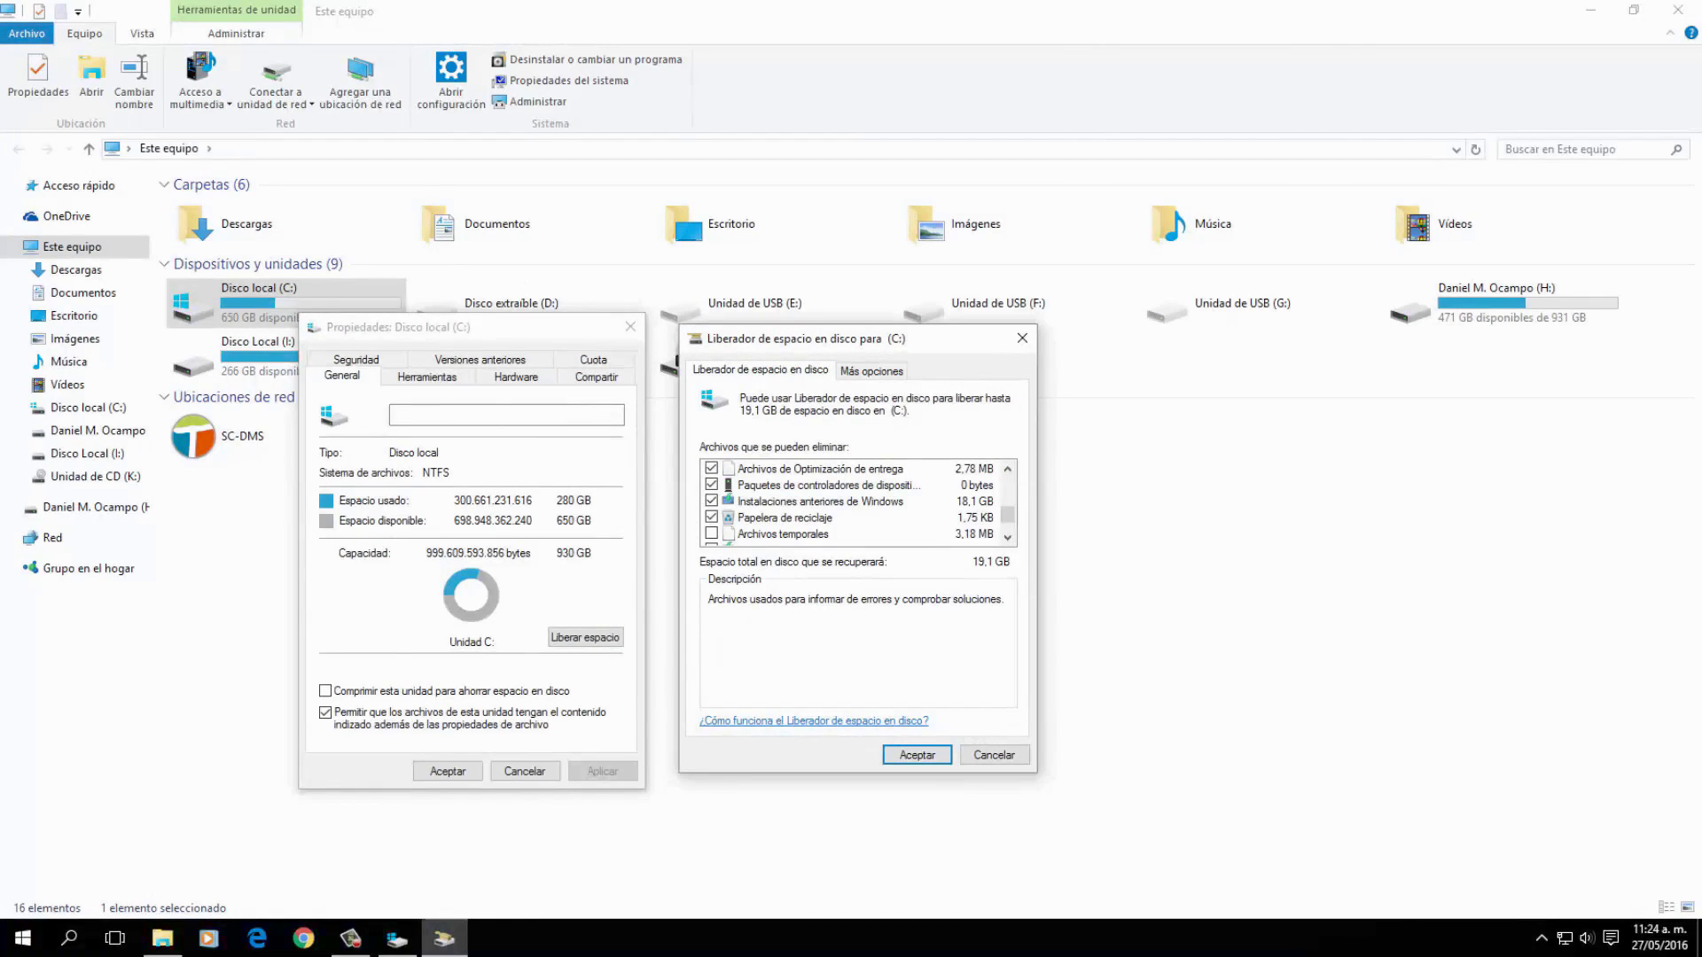
left_click(711, 534)
scroll(712, 534, "down", 1)
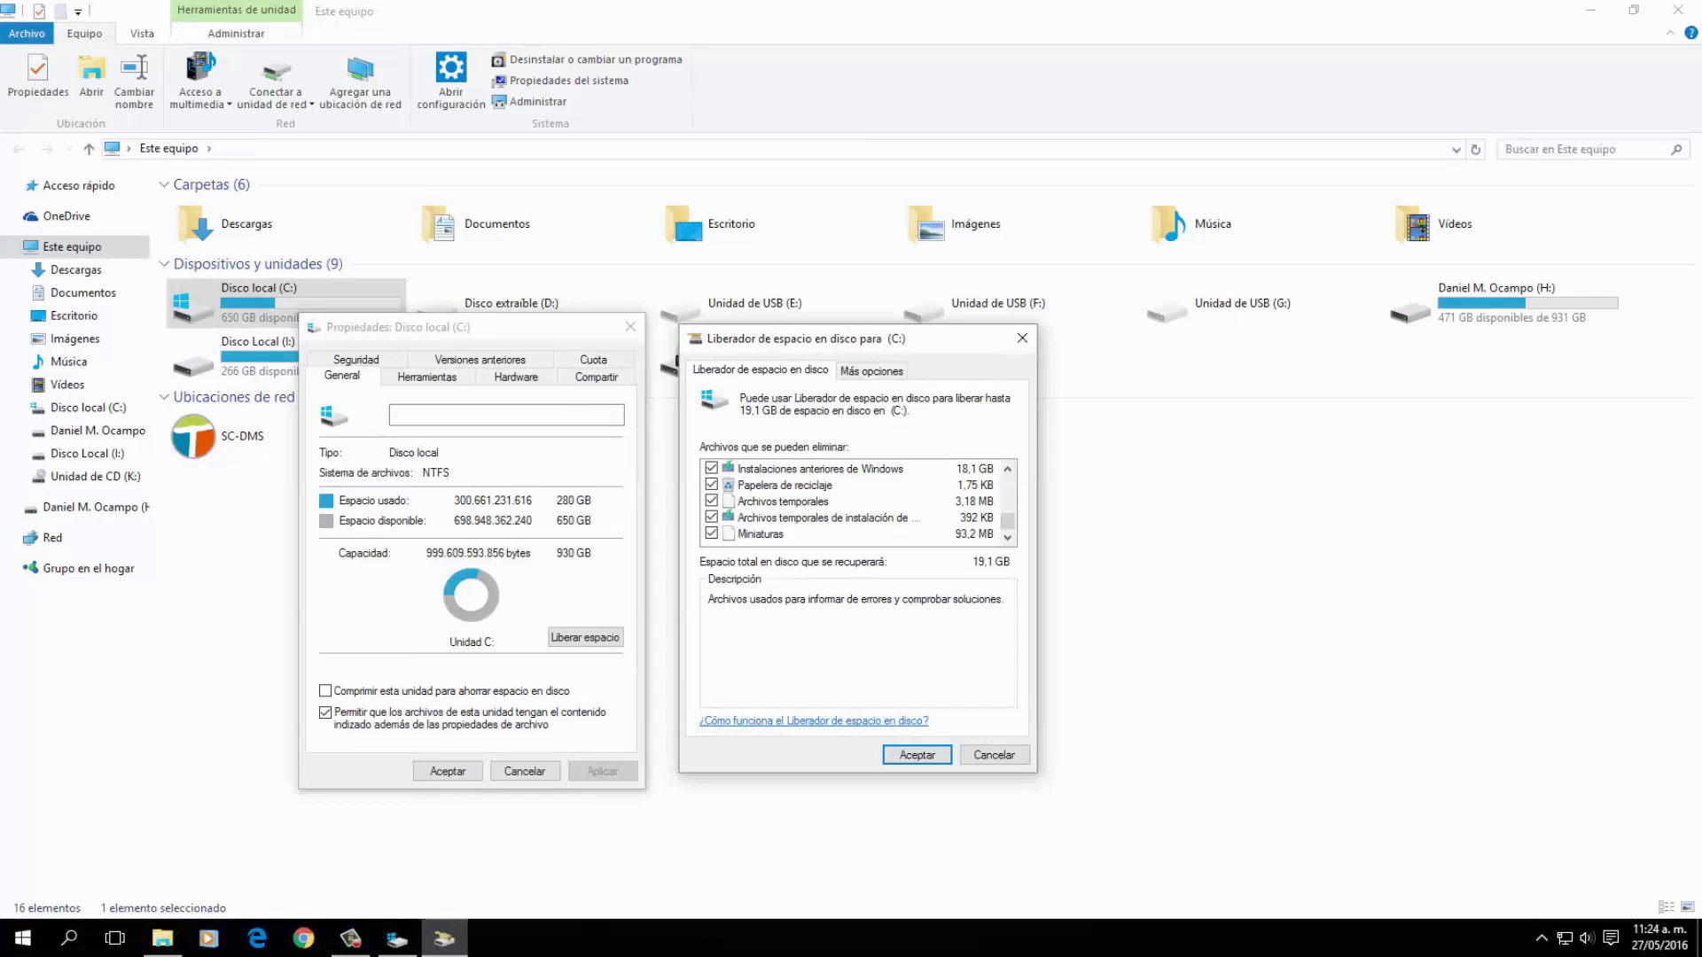
Step: Delete the checked files, then close the drive C: properties and the This PC window
key("Return")
key("Return")
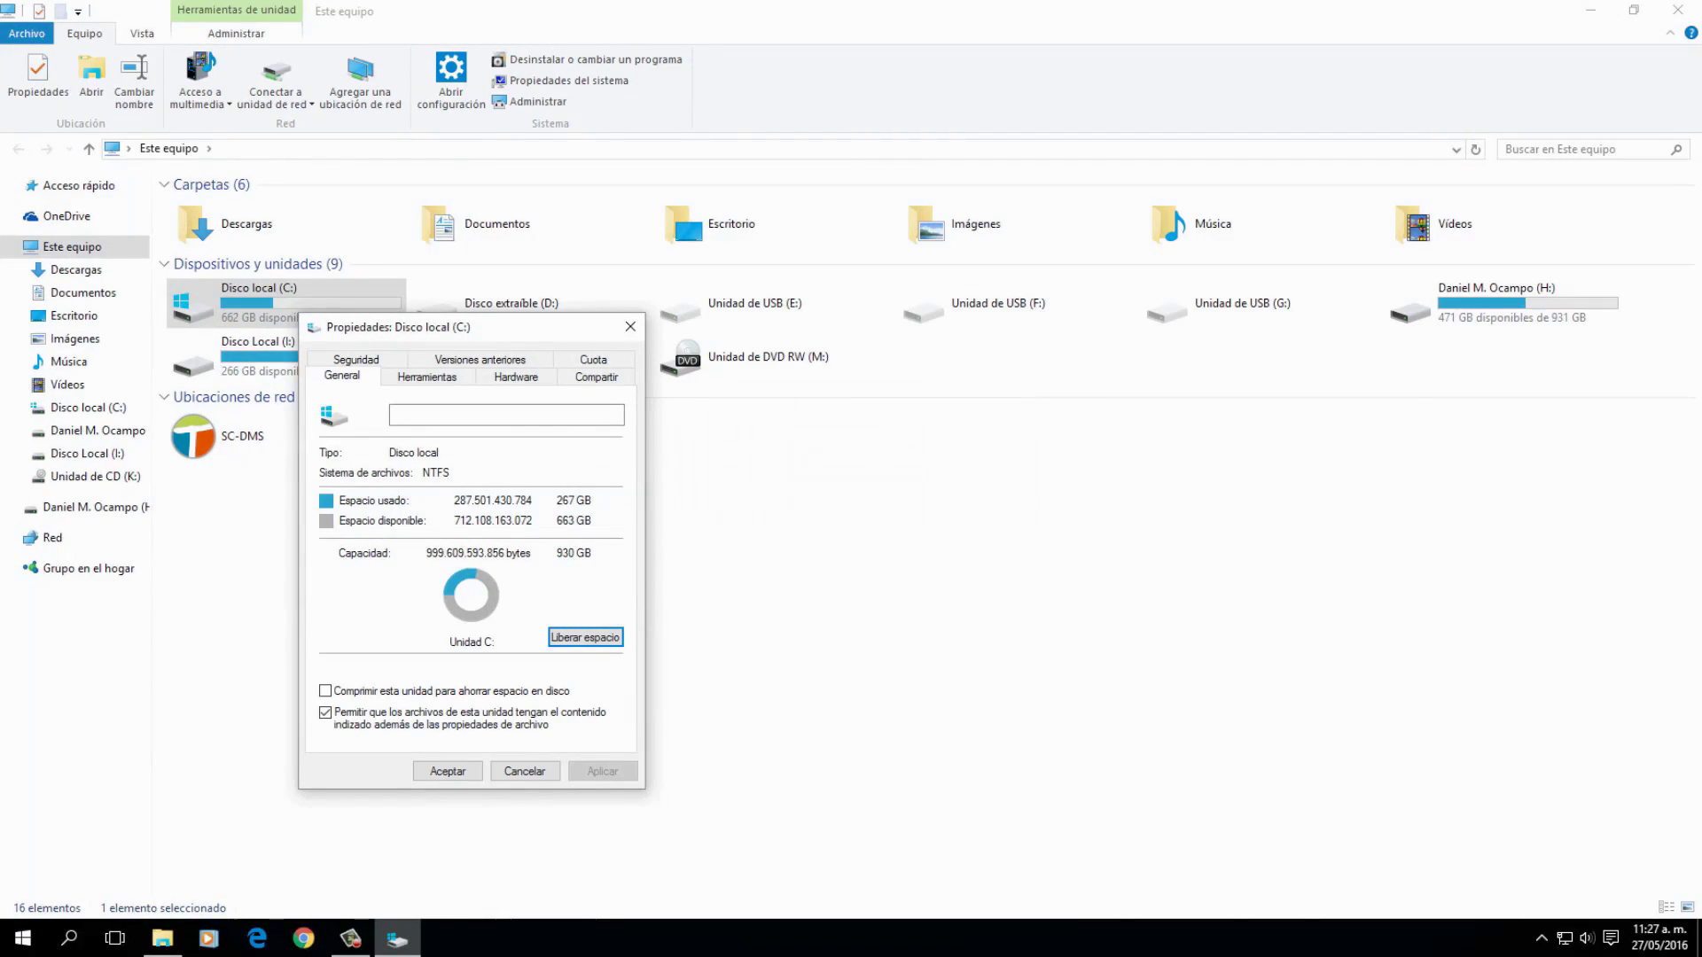
left_click(448, 772)
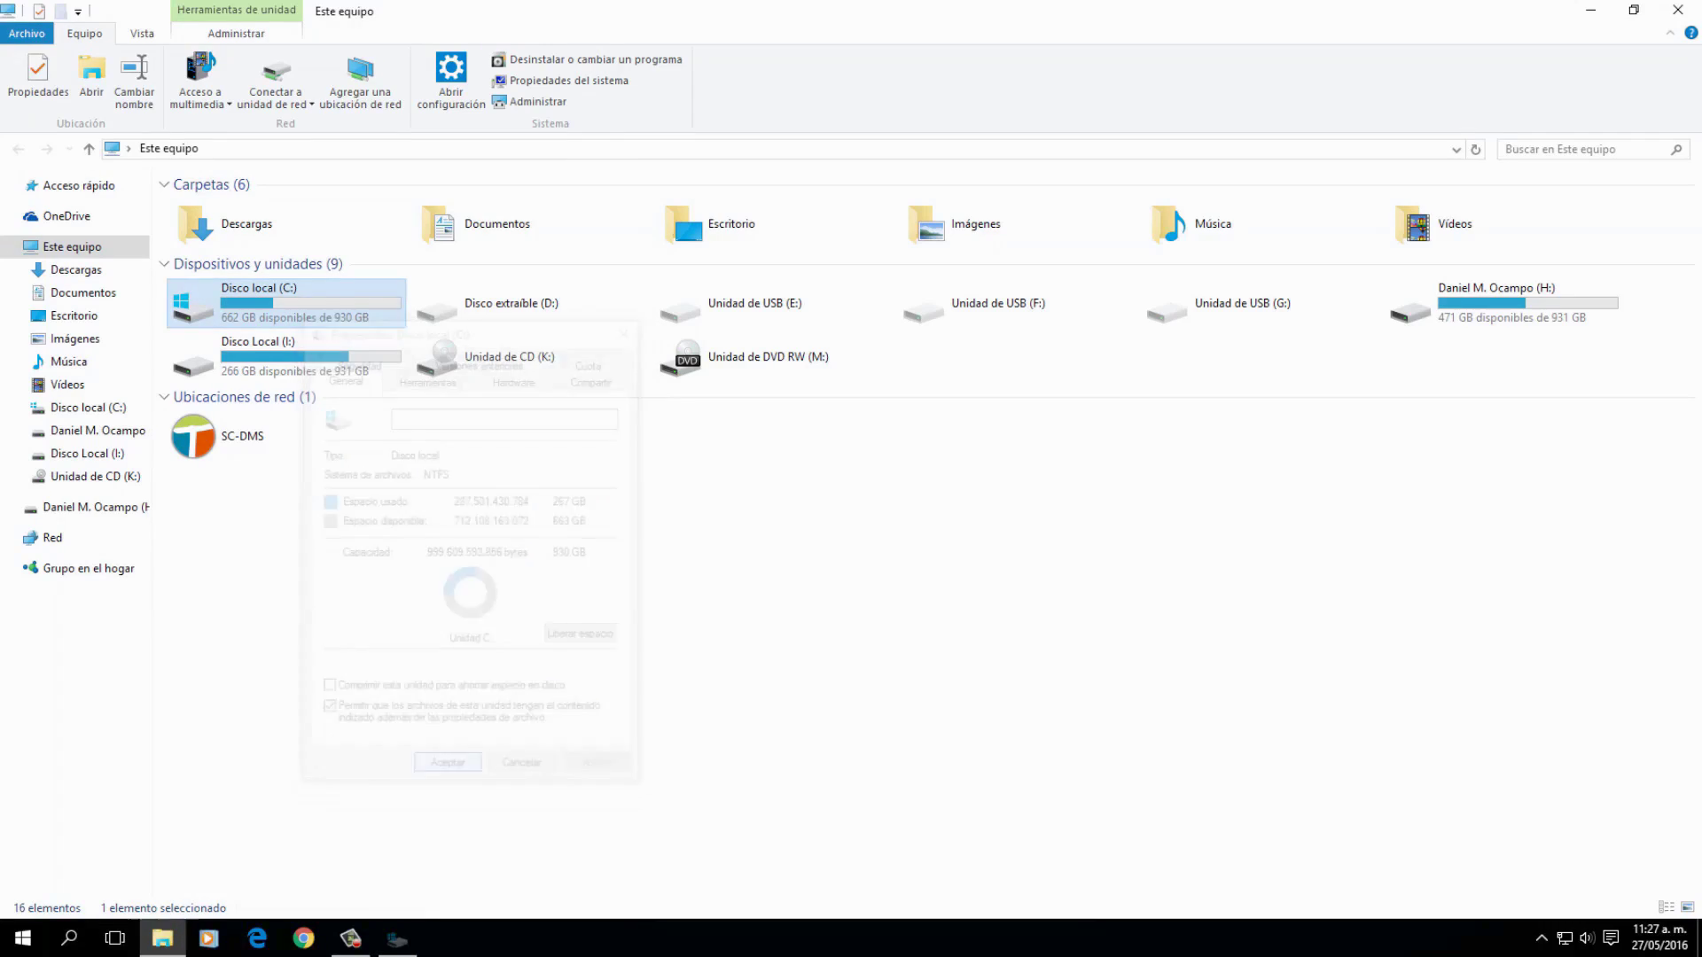
left_click(448, 772)
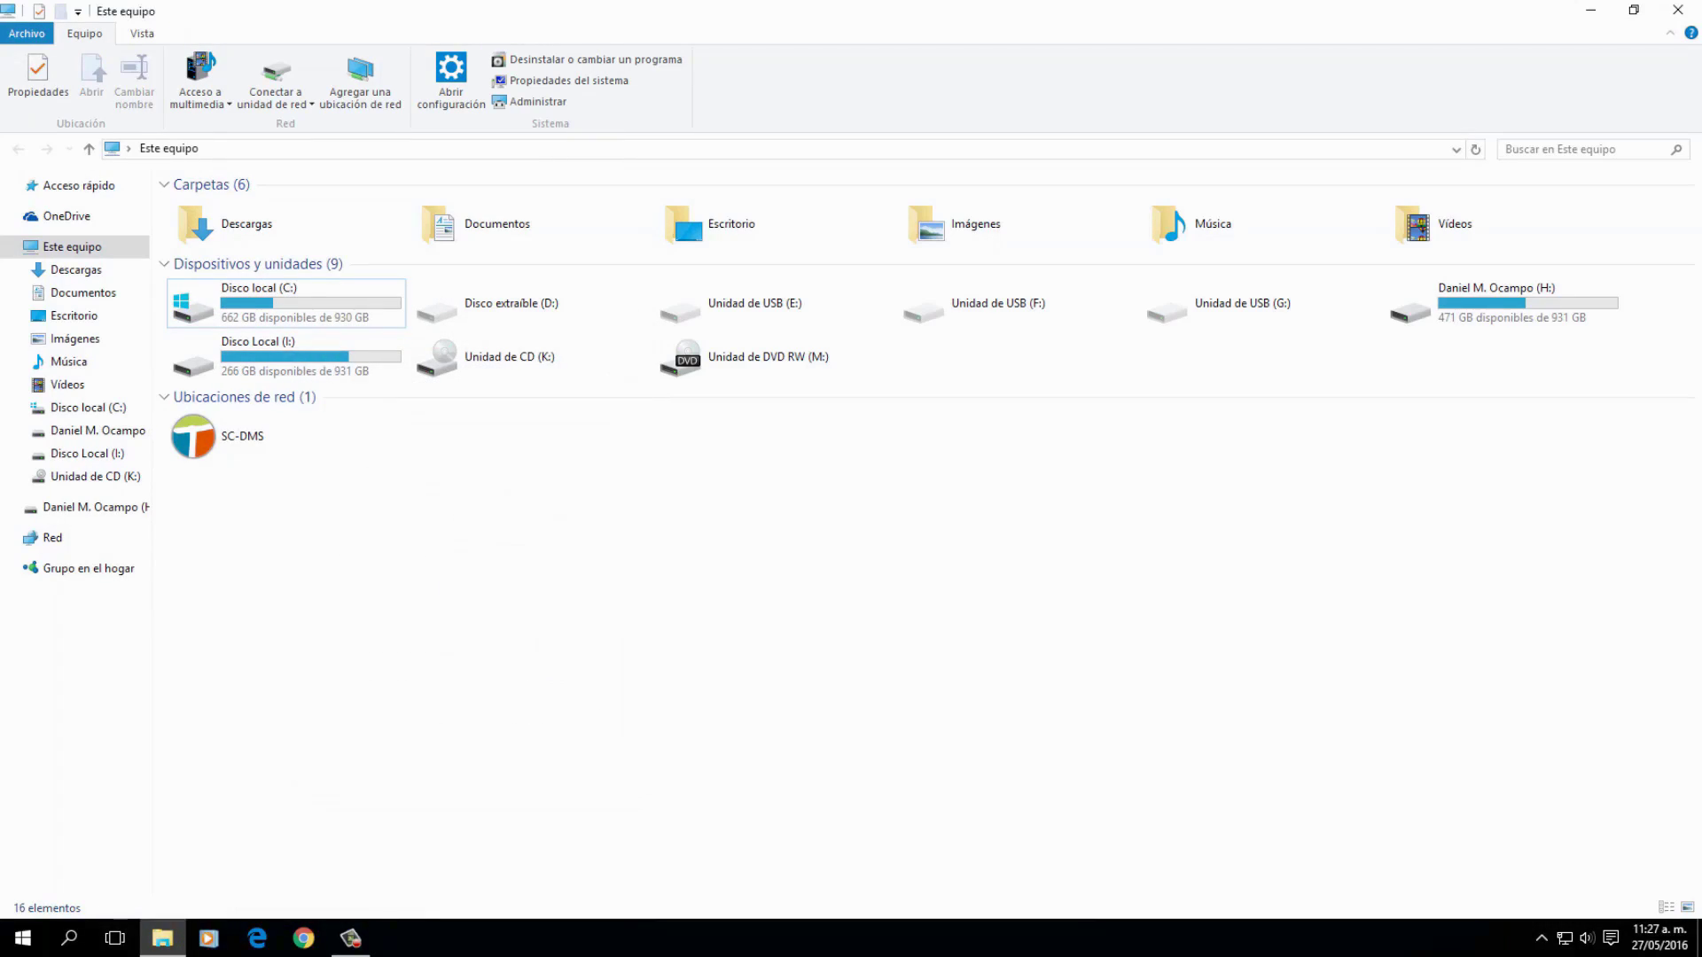
left_click(1678, 9)
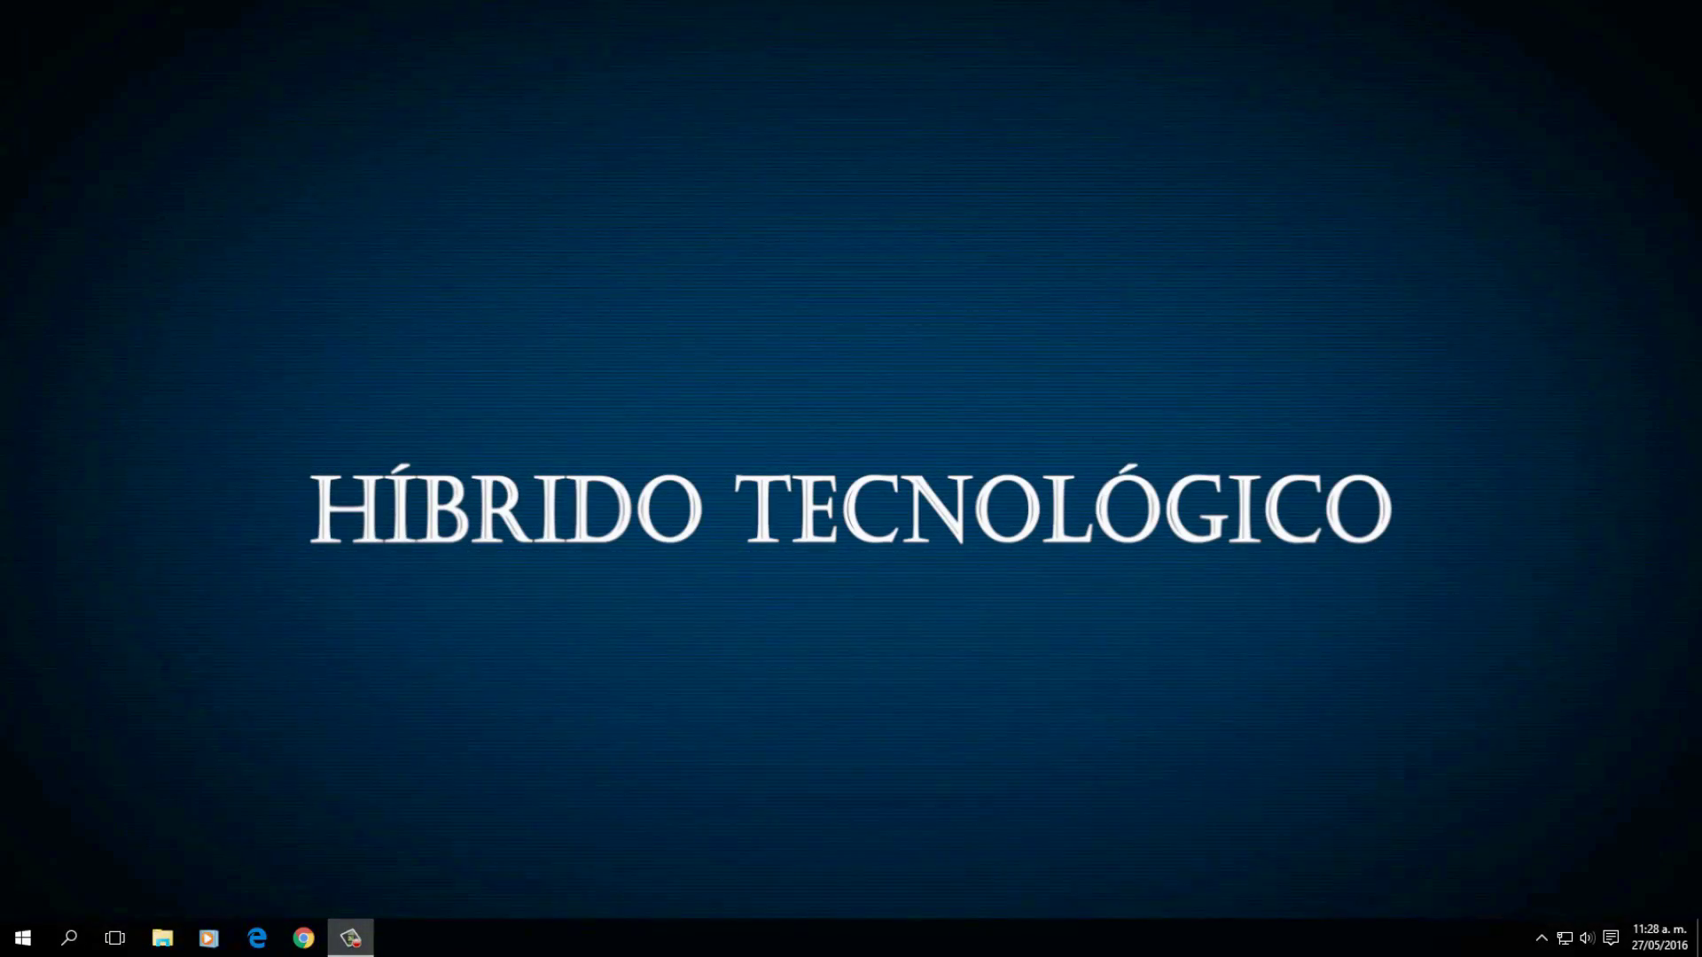
Step: Open the C:\Windows\Temp folder by running 'temp' from the Run box
key("super+r")
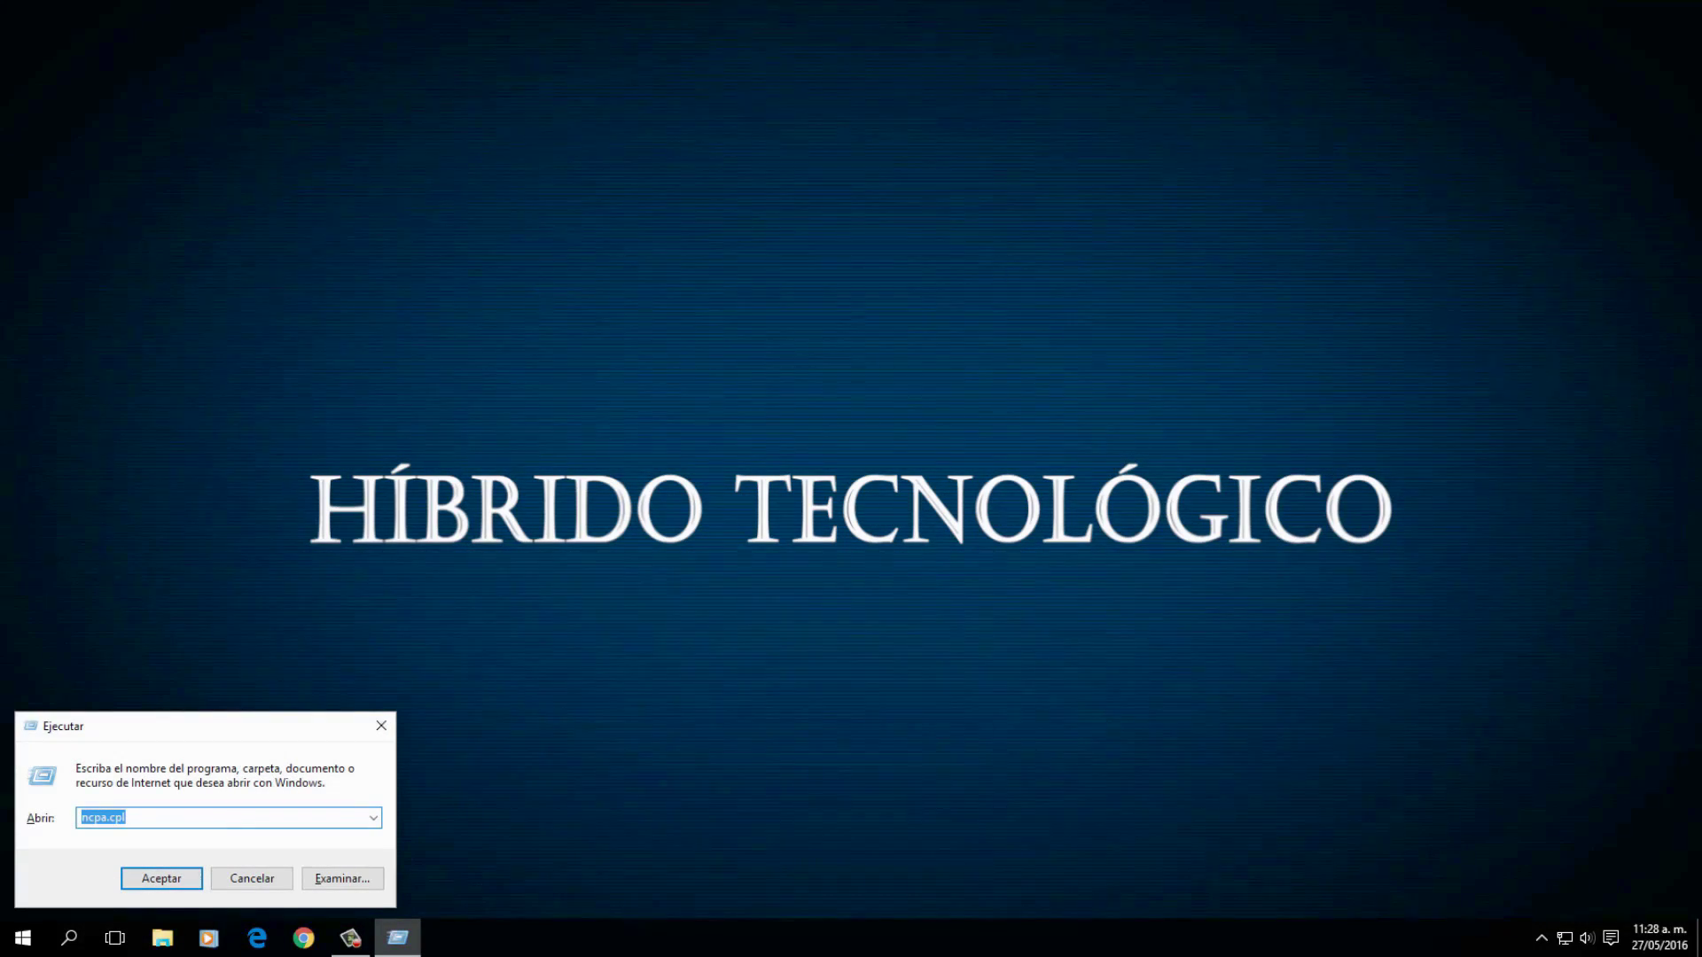
type("temp")
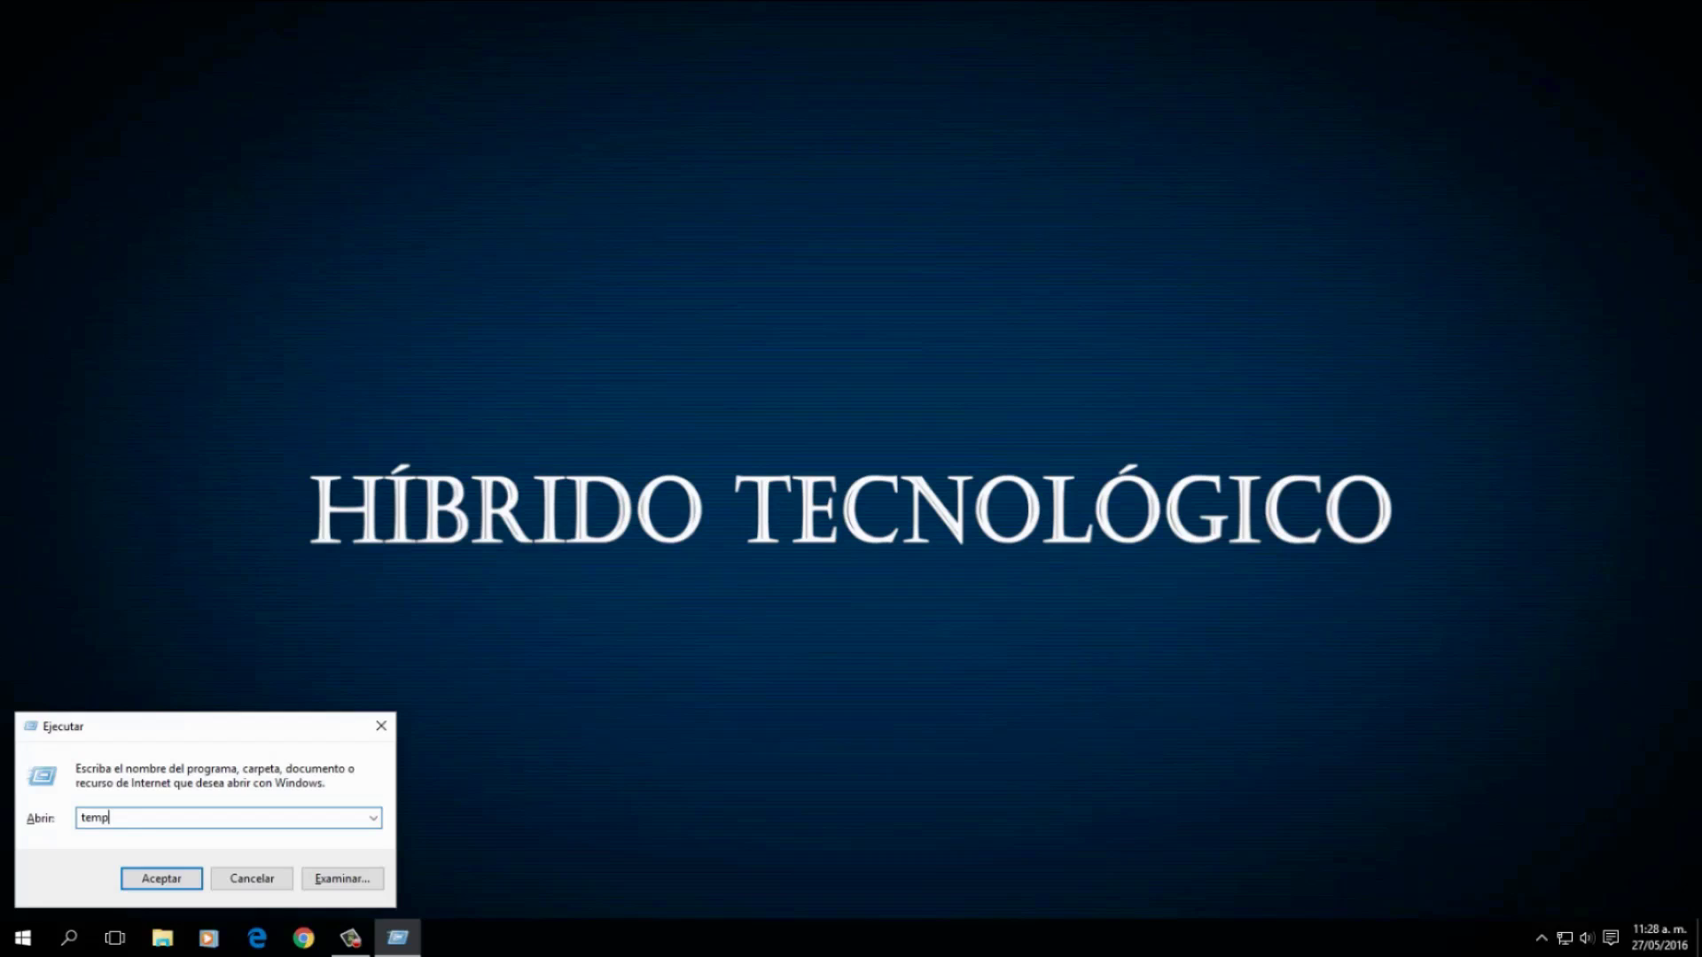
key("Return")
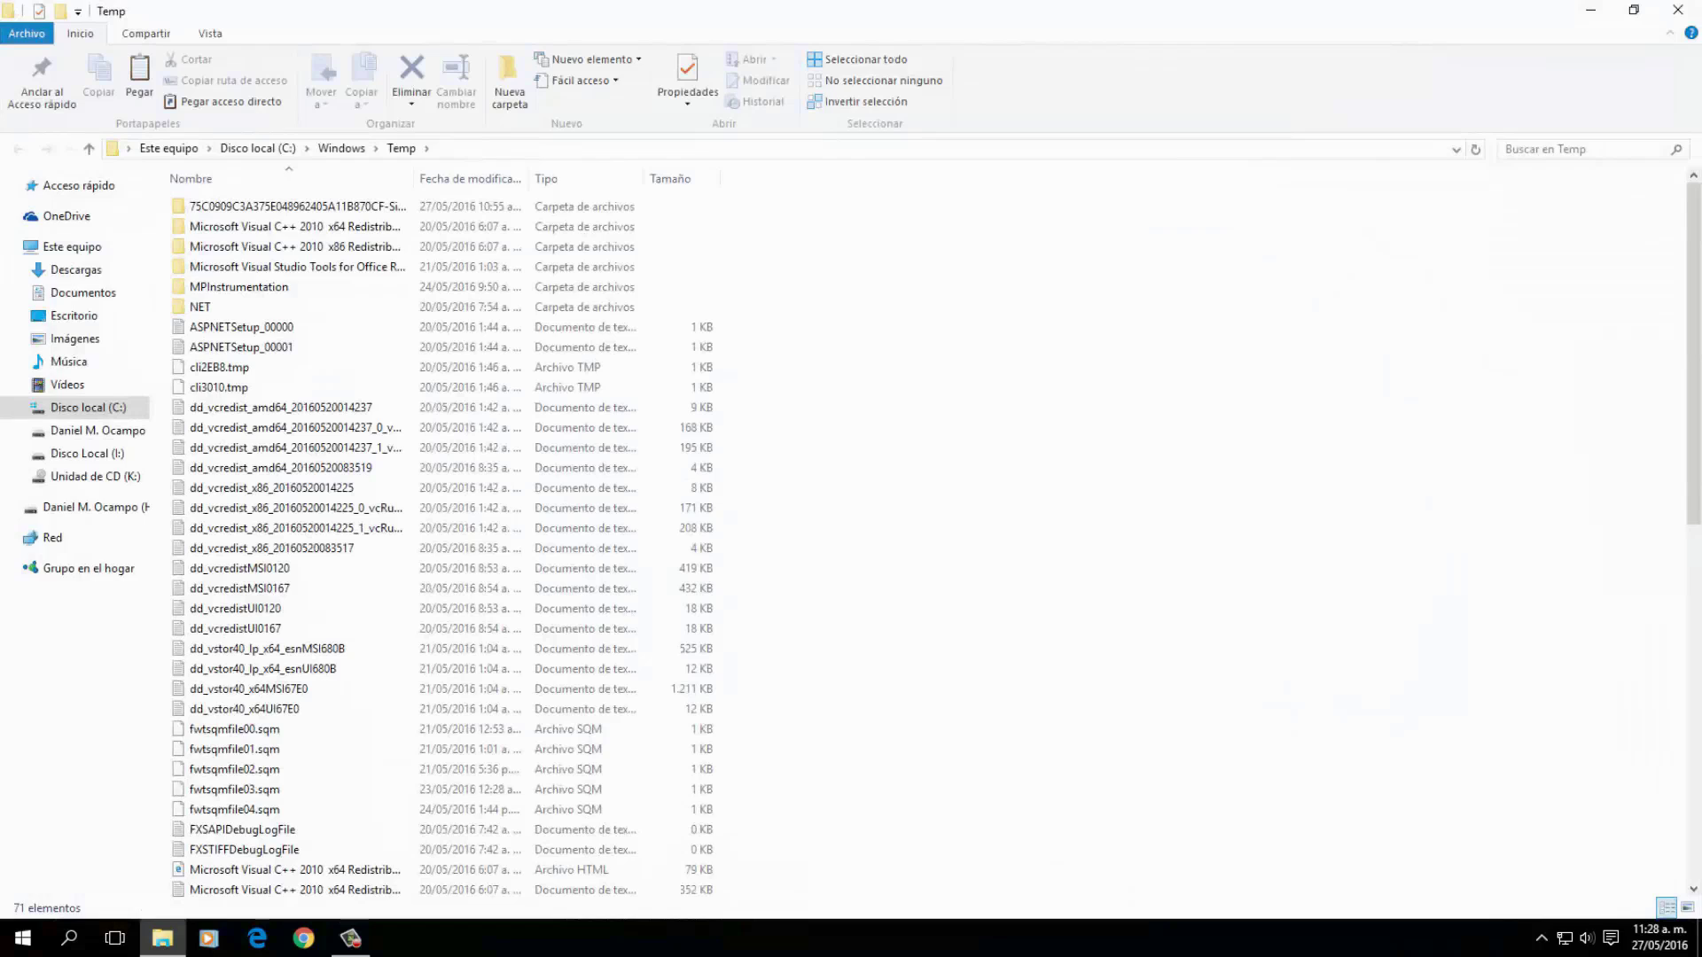
Step: Permanently delete all 71 items, continuing with administrator permission, and close the folder
key("ctrl+a")
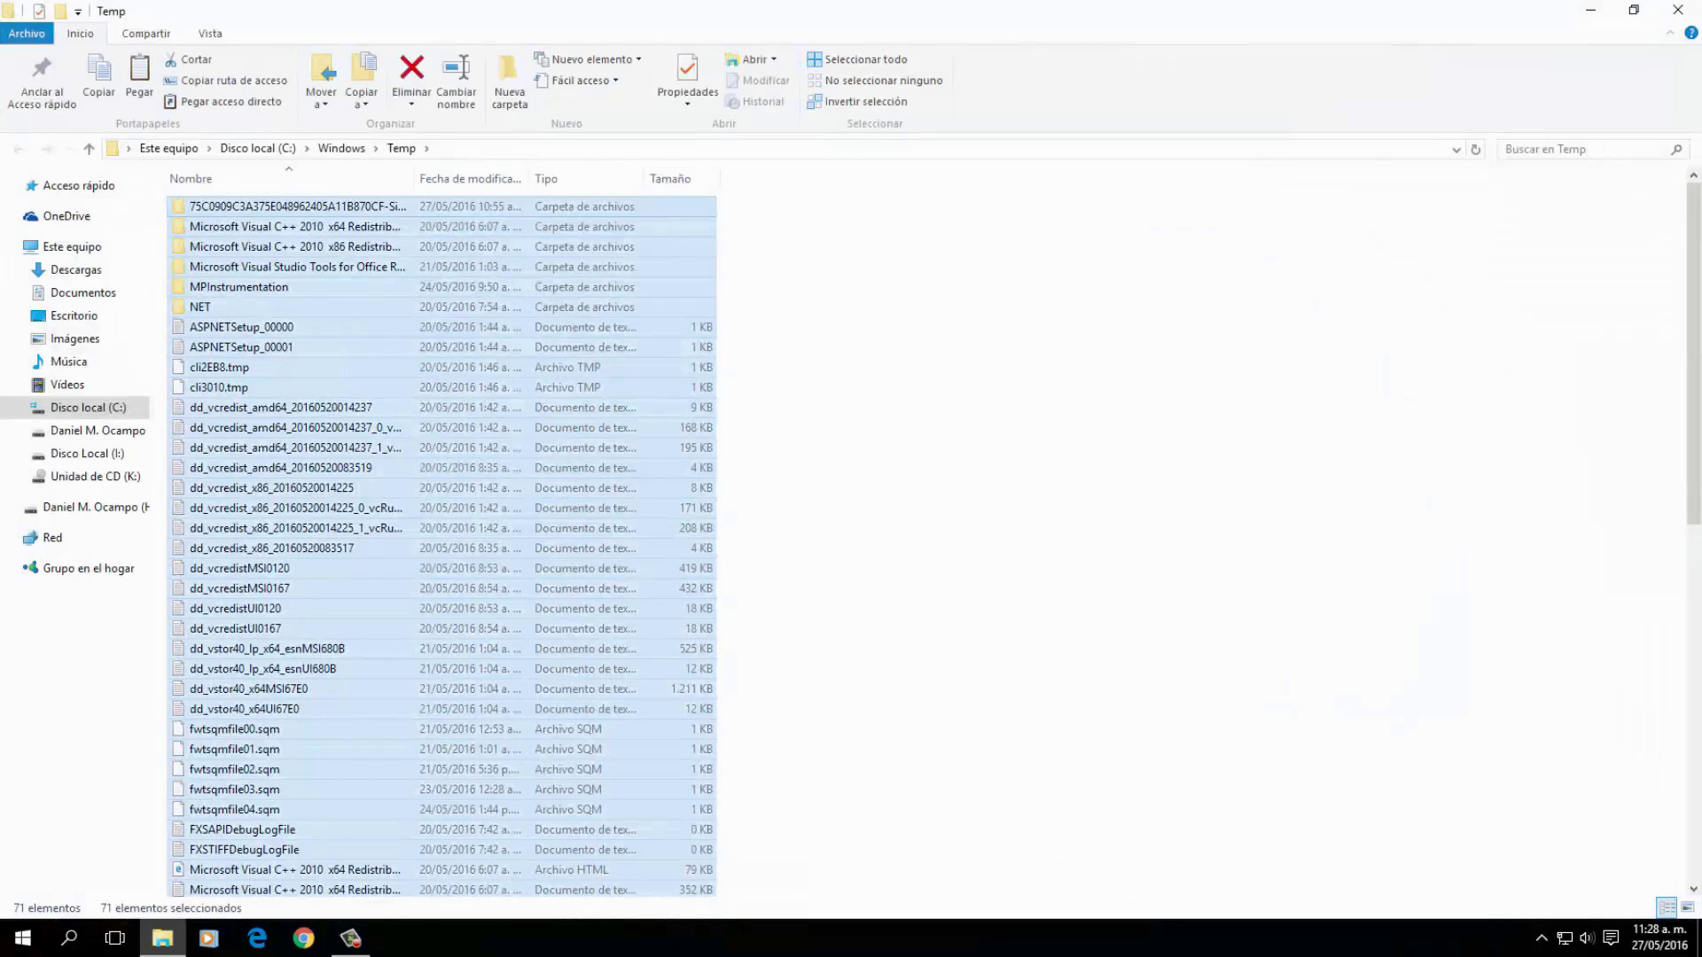
key("shift+Delete")
key("Return")
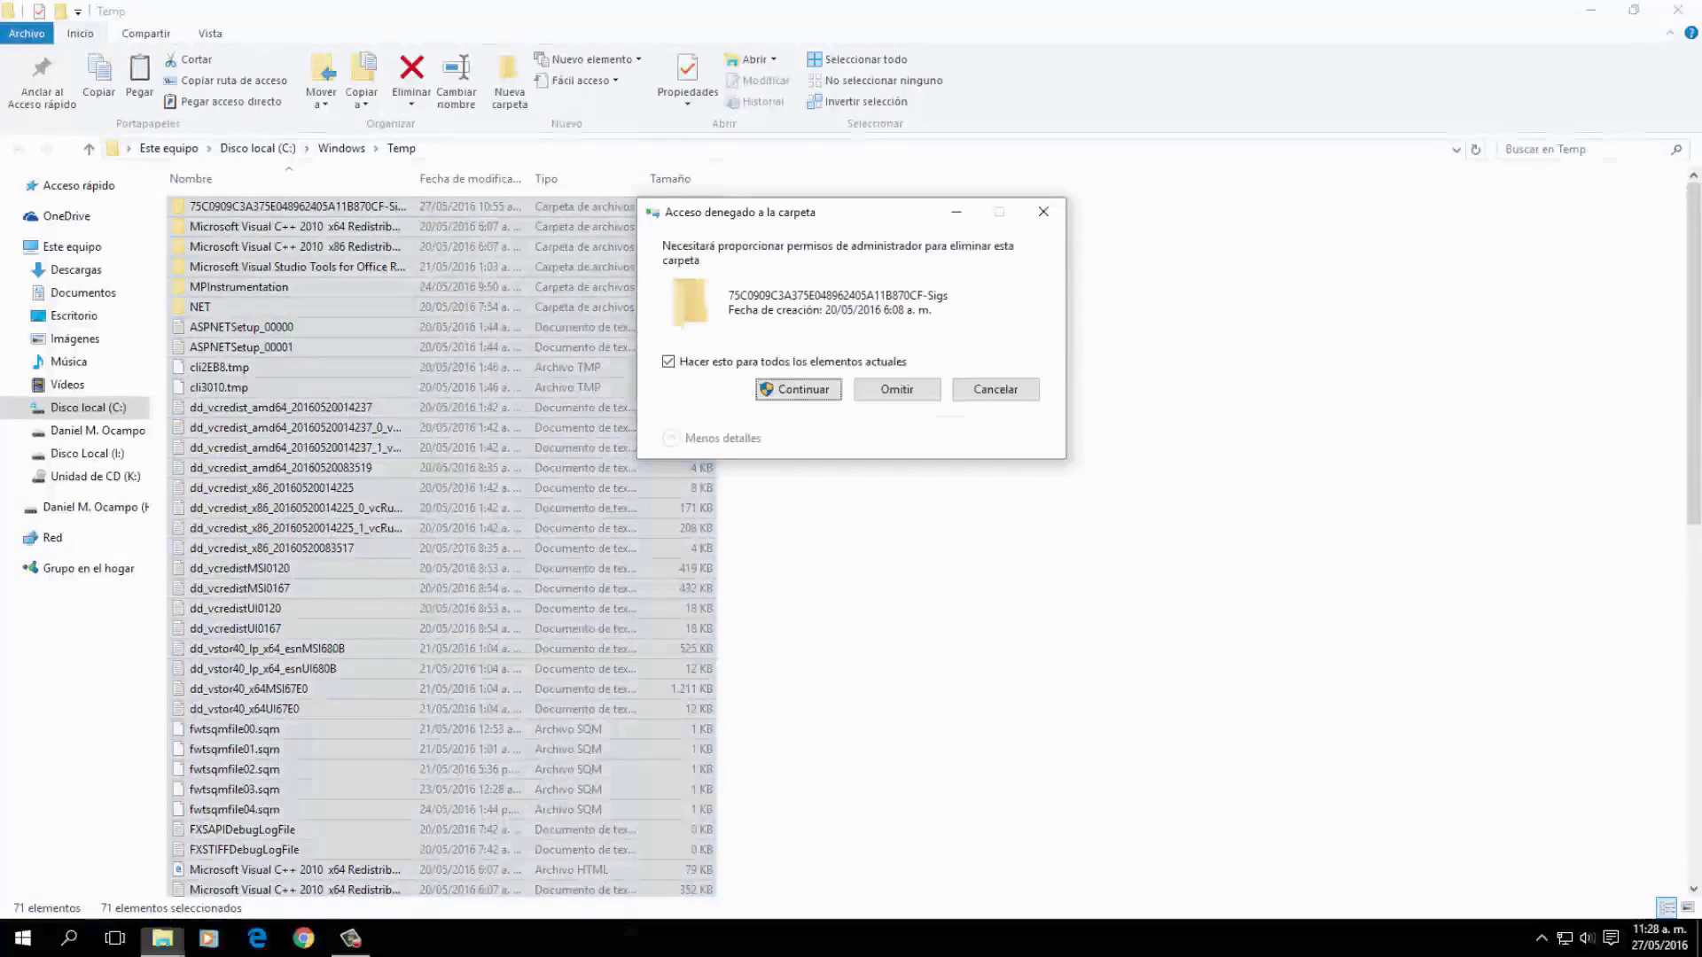
key("Return")
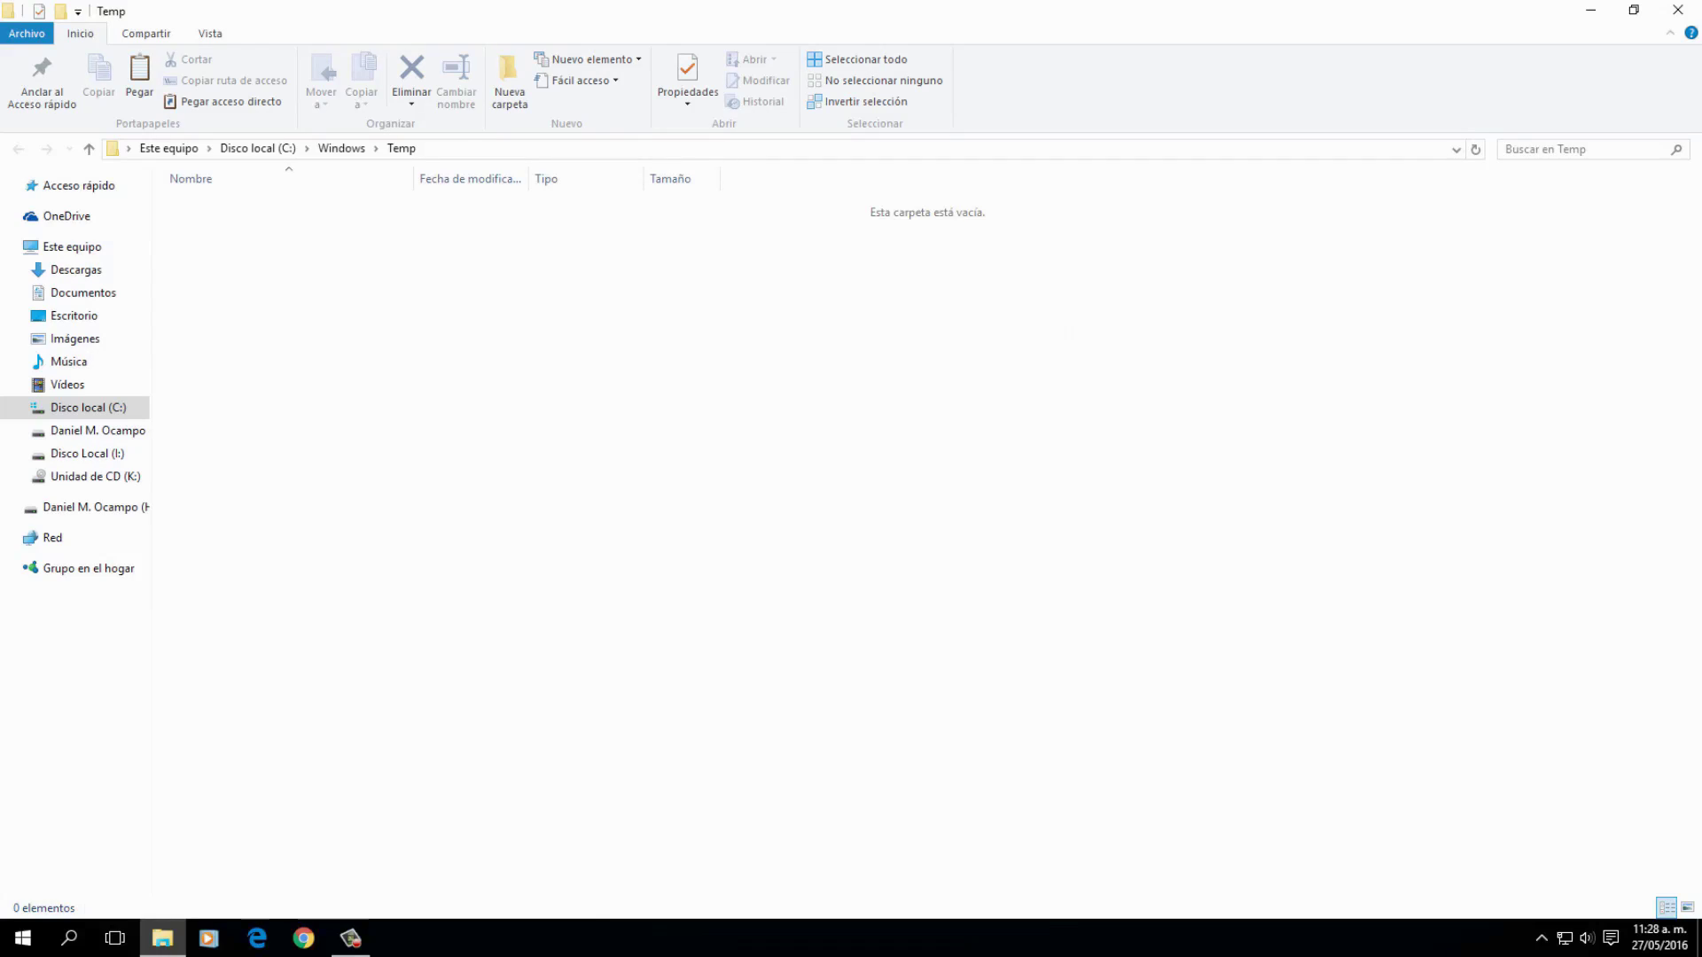
left_click(1678, 10)
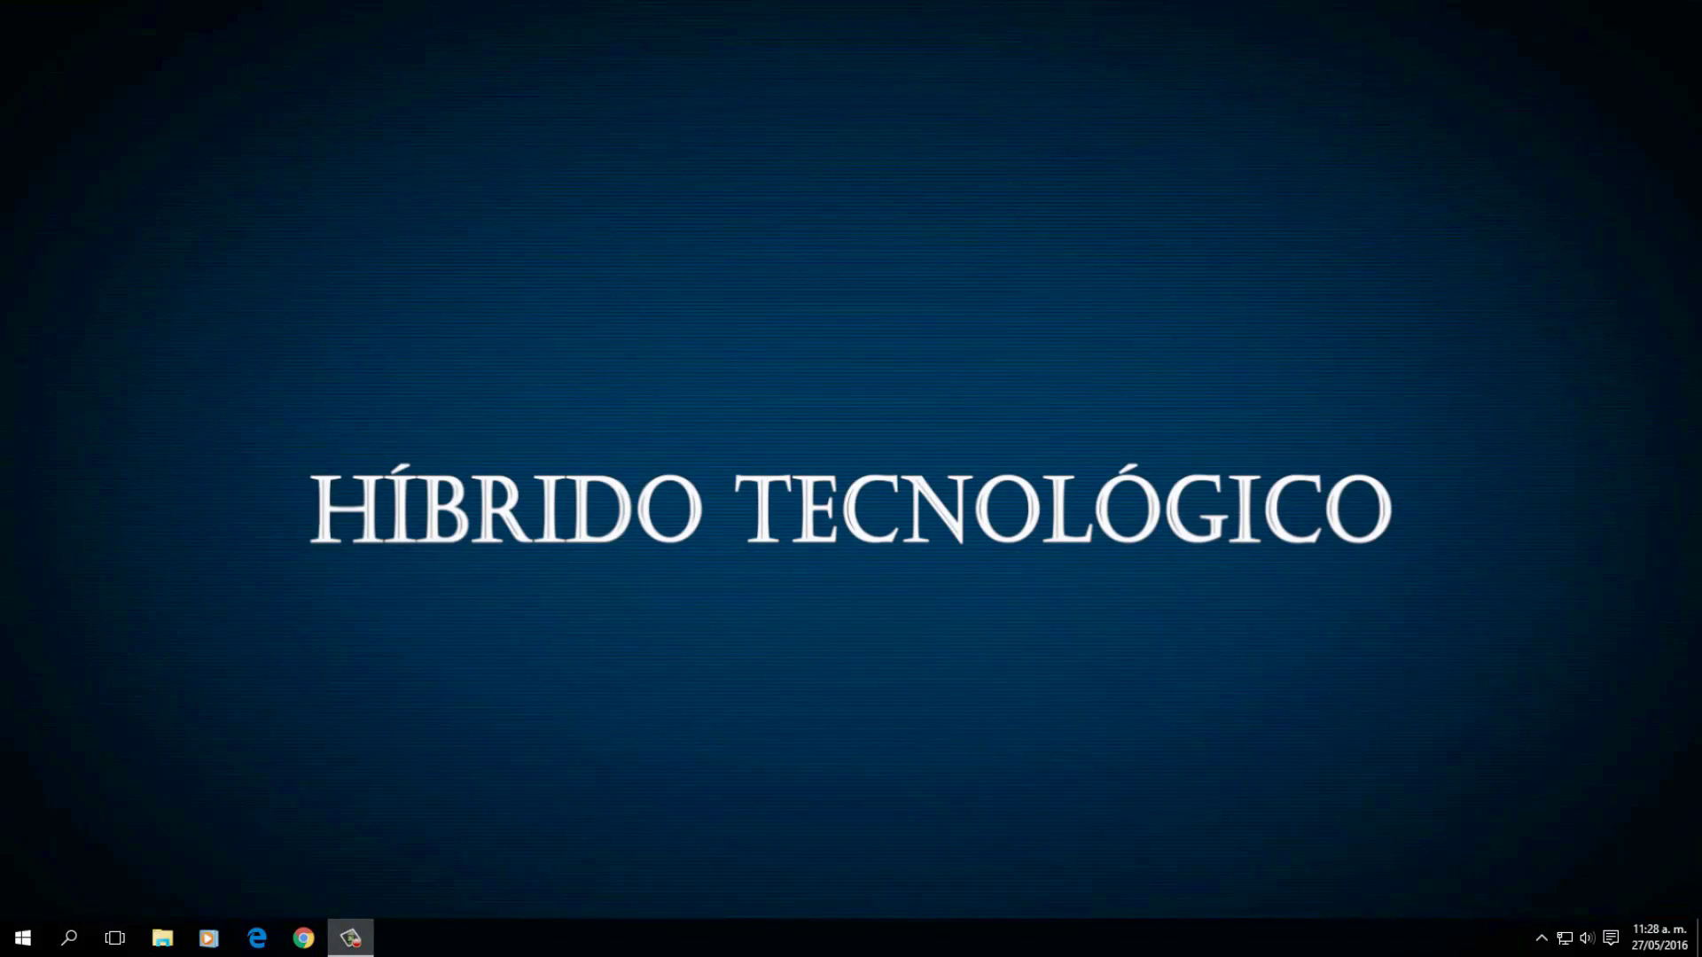
Step: Open the user's AppData\Local\Temp folder by running %temp% from the Run box
key("super+r")
type("temp")
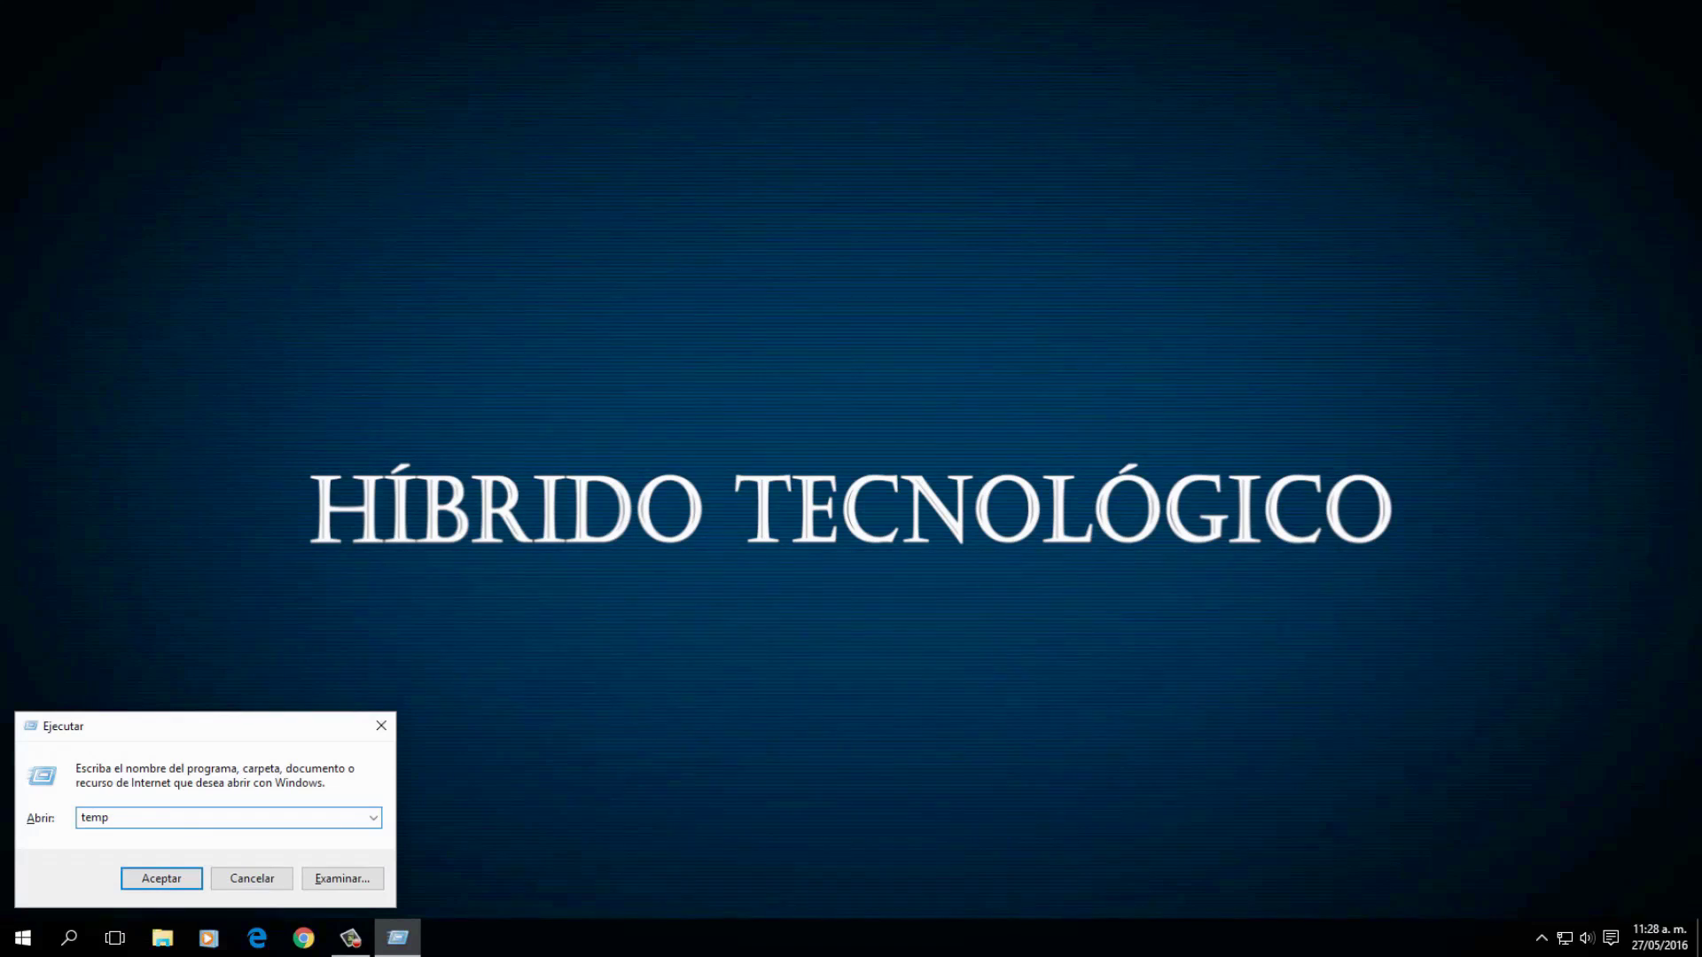
type("%%")
key("Right")
key("Right")
key("Right")
key("Right")
key("Return")
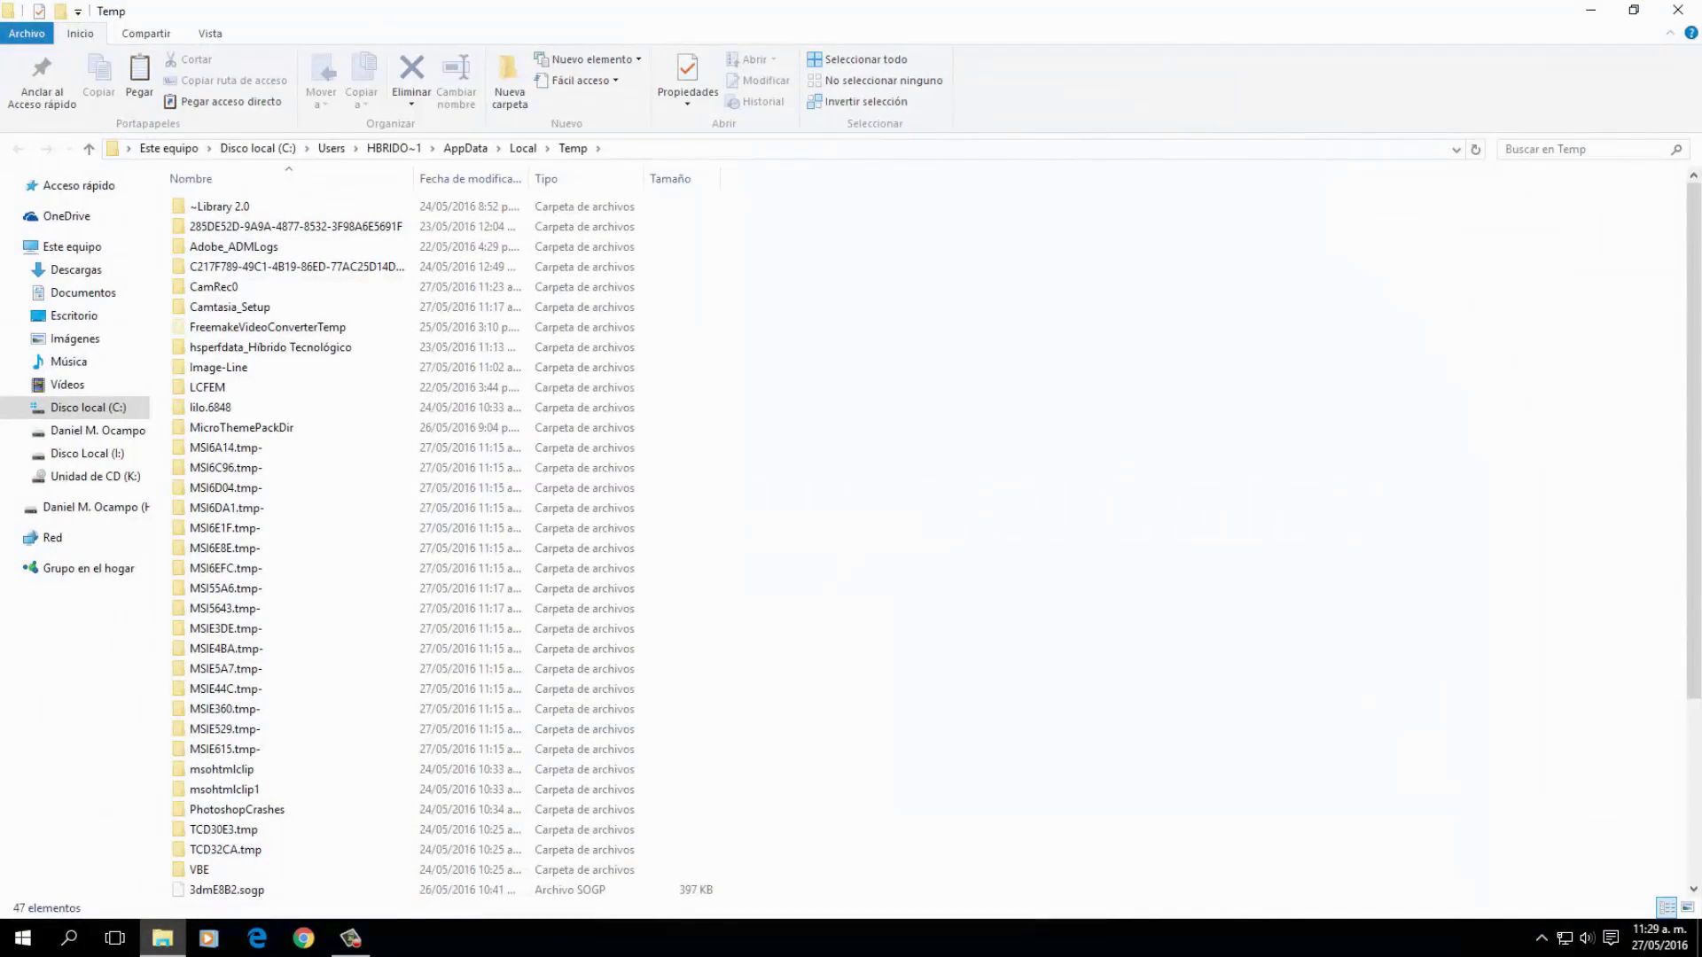
Step: Permanently delete all 47 items, skipping every file still in use
key("ctrl+a")
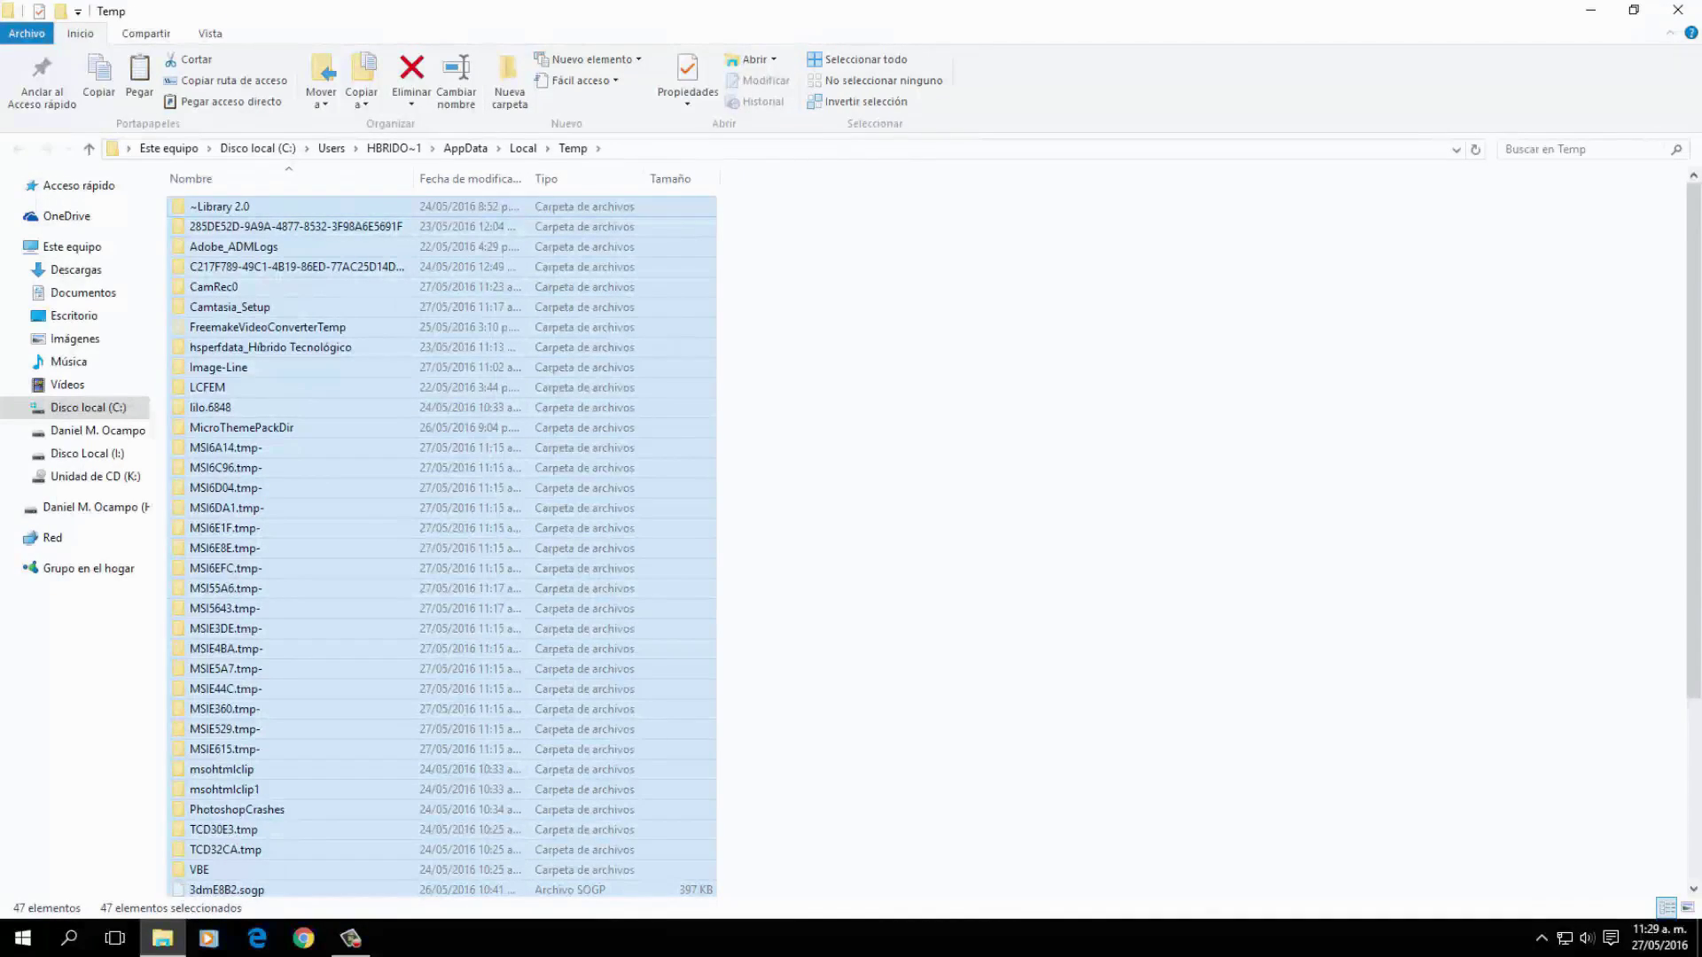
key("shift+Delete")
key("Return")
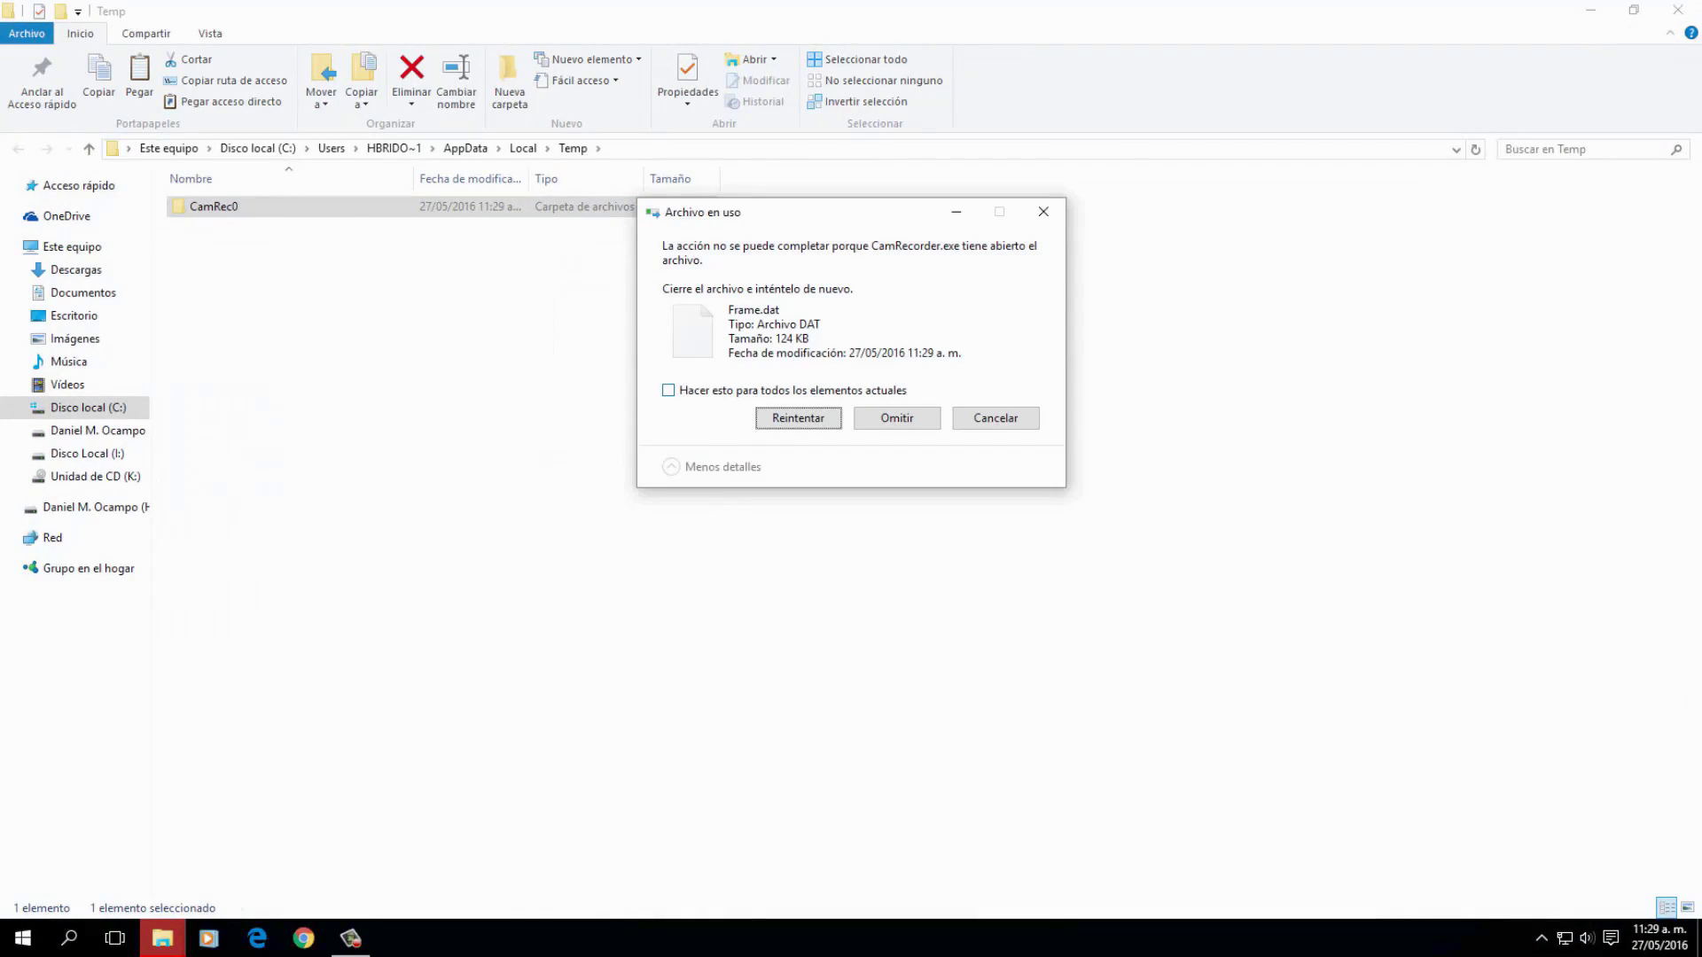
left_click(668, 390)
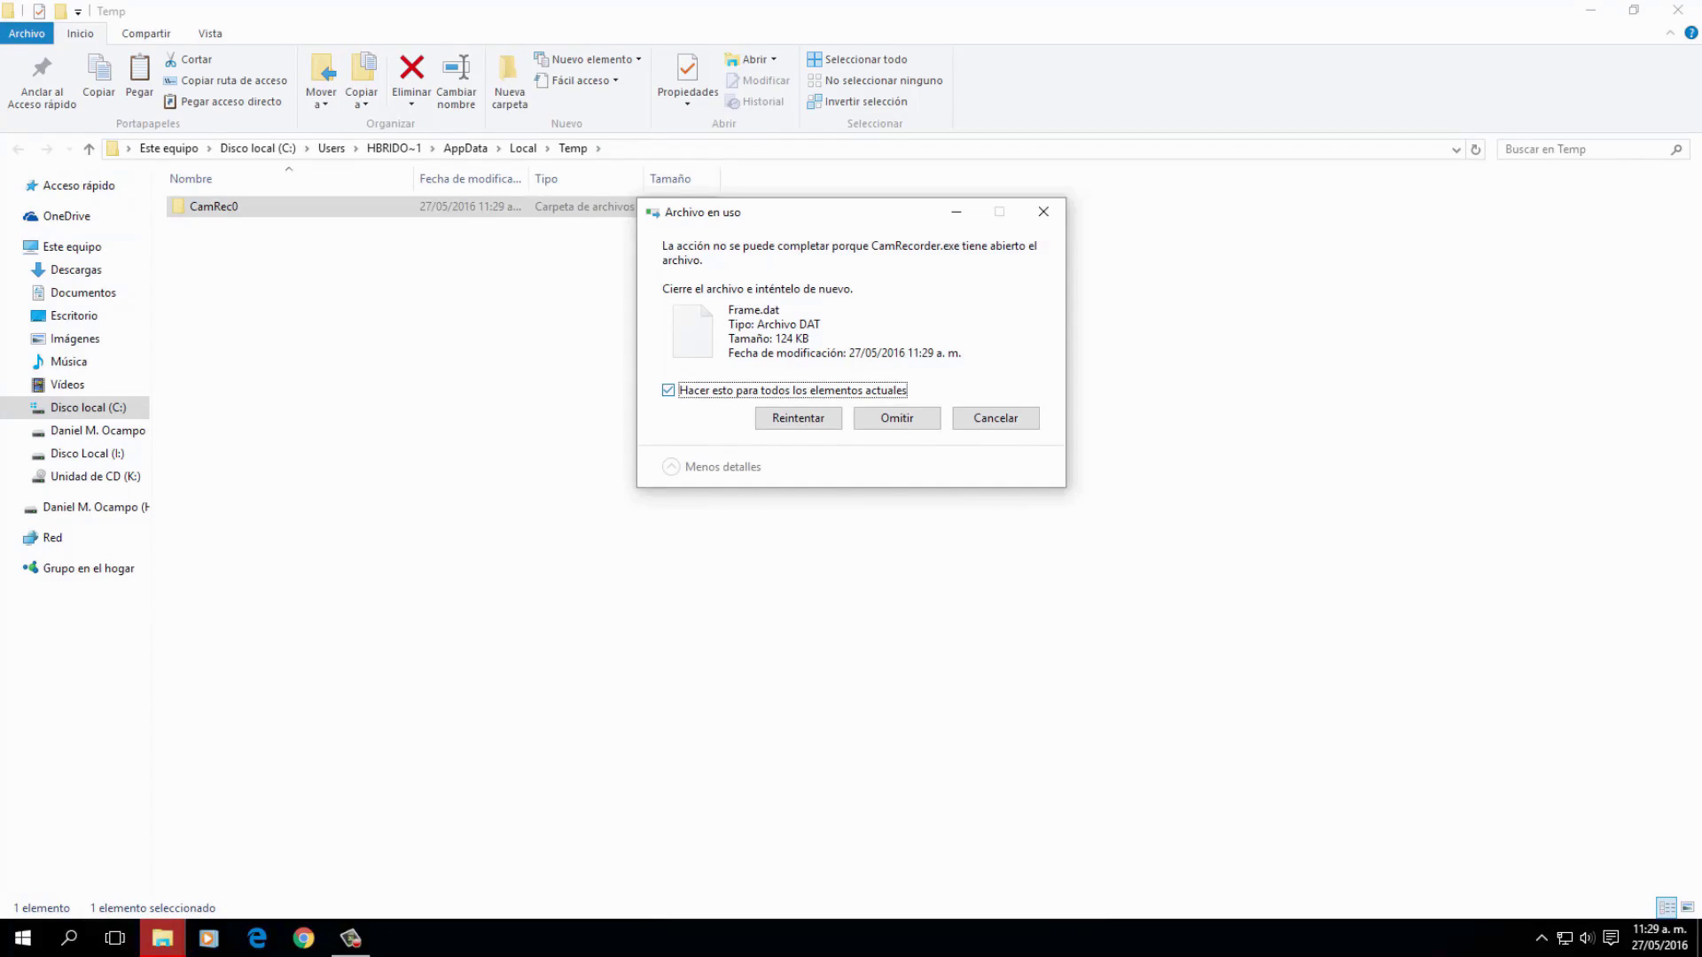
left_click(897, 418)
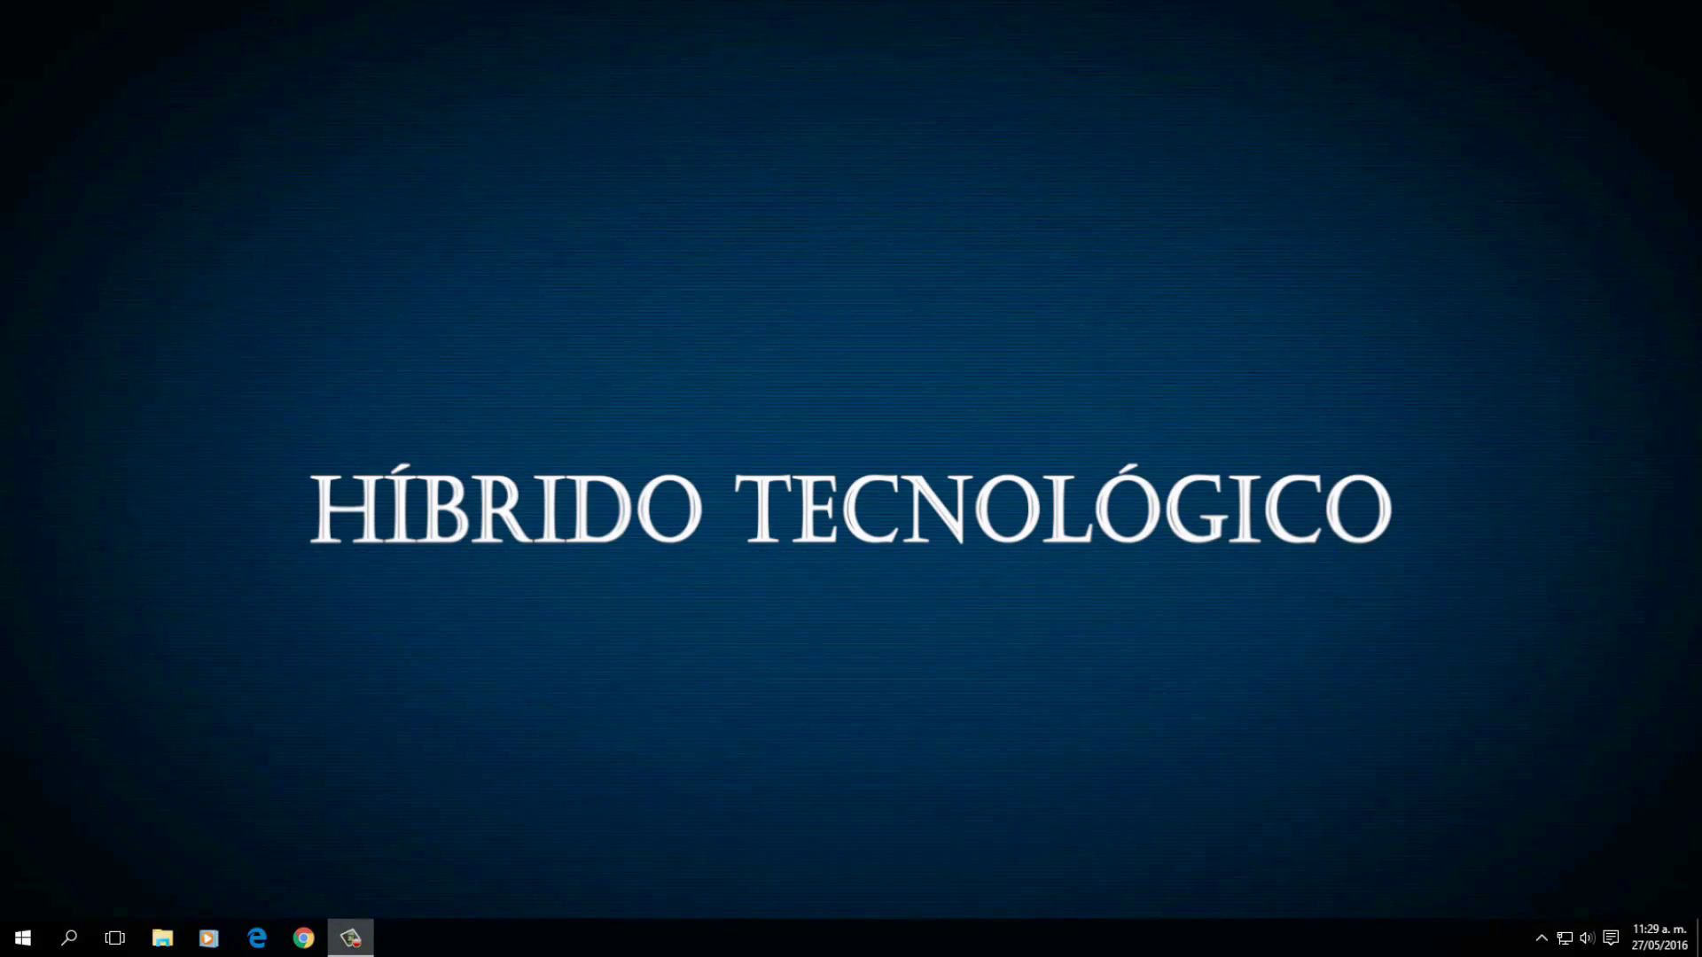
Step: Run msconfig from the Run box to open System Configuration
key("super+r")
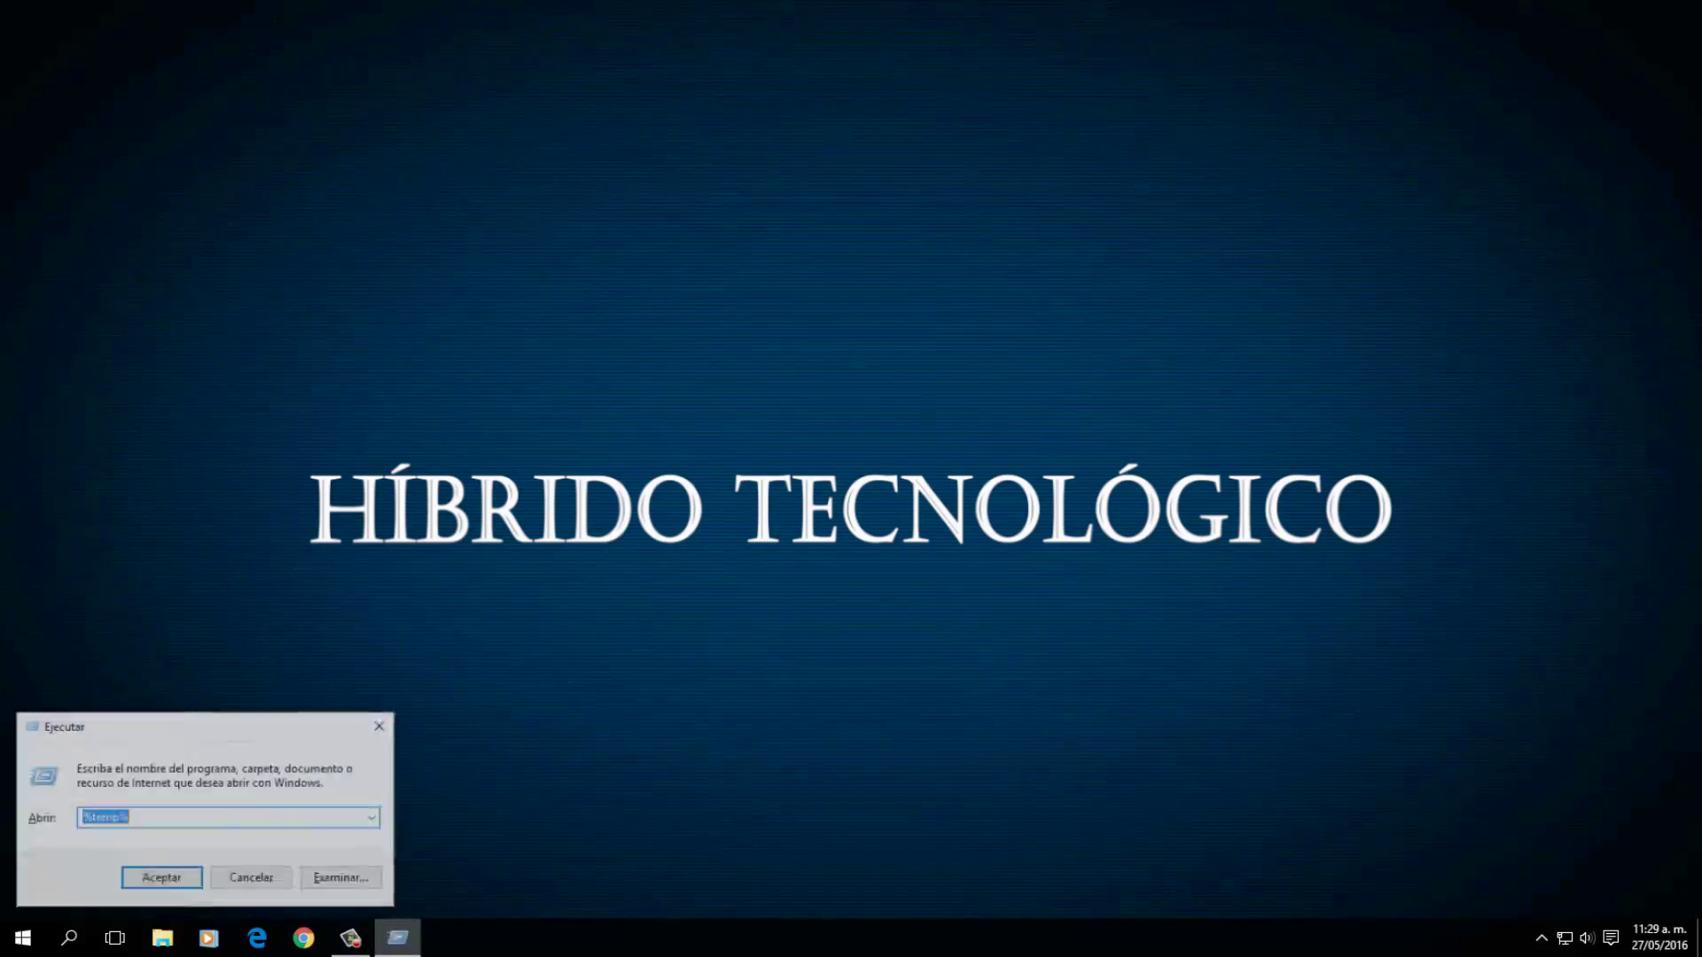
type("m")
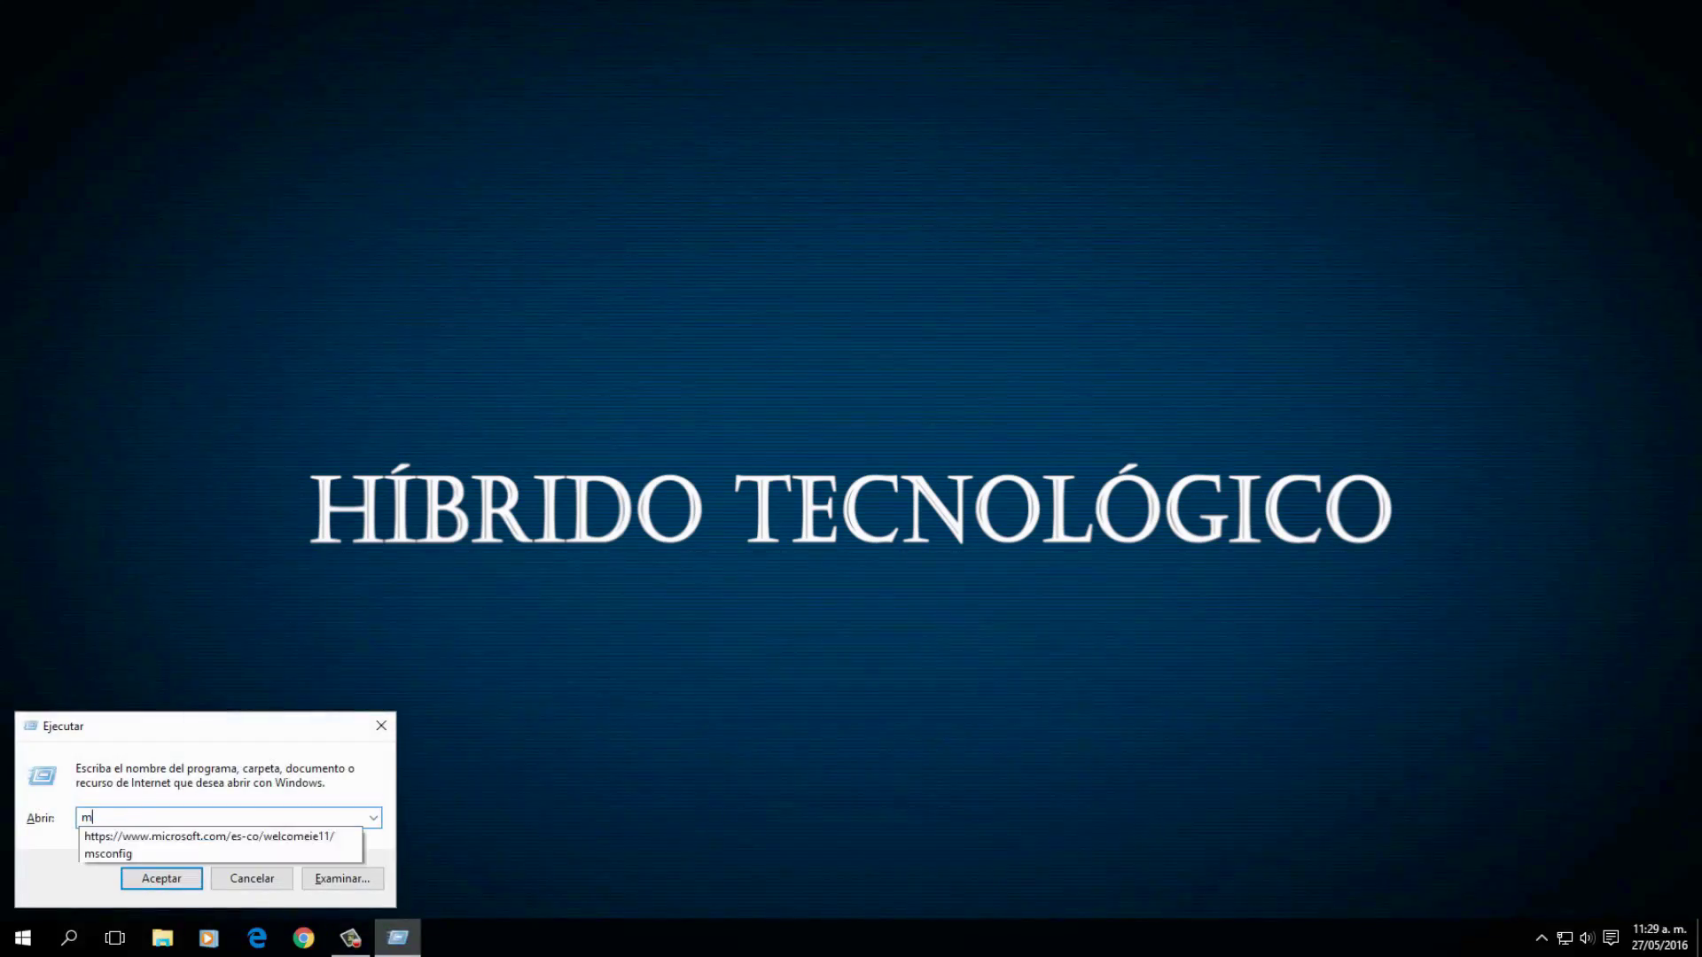
type("sconfig")
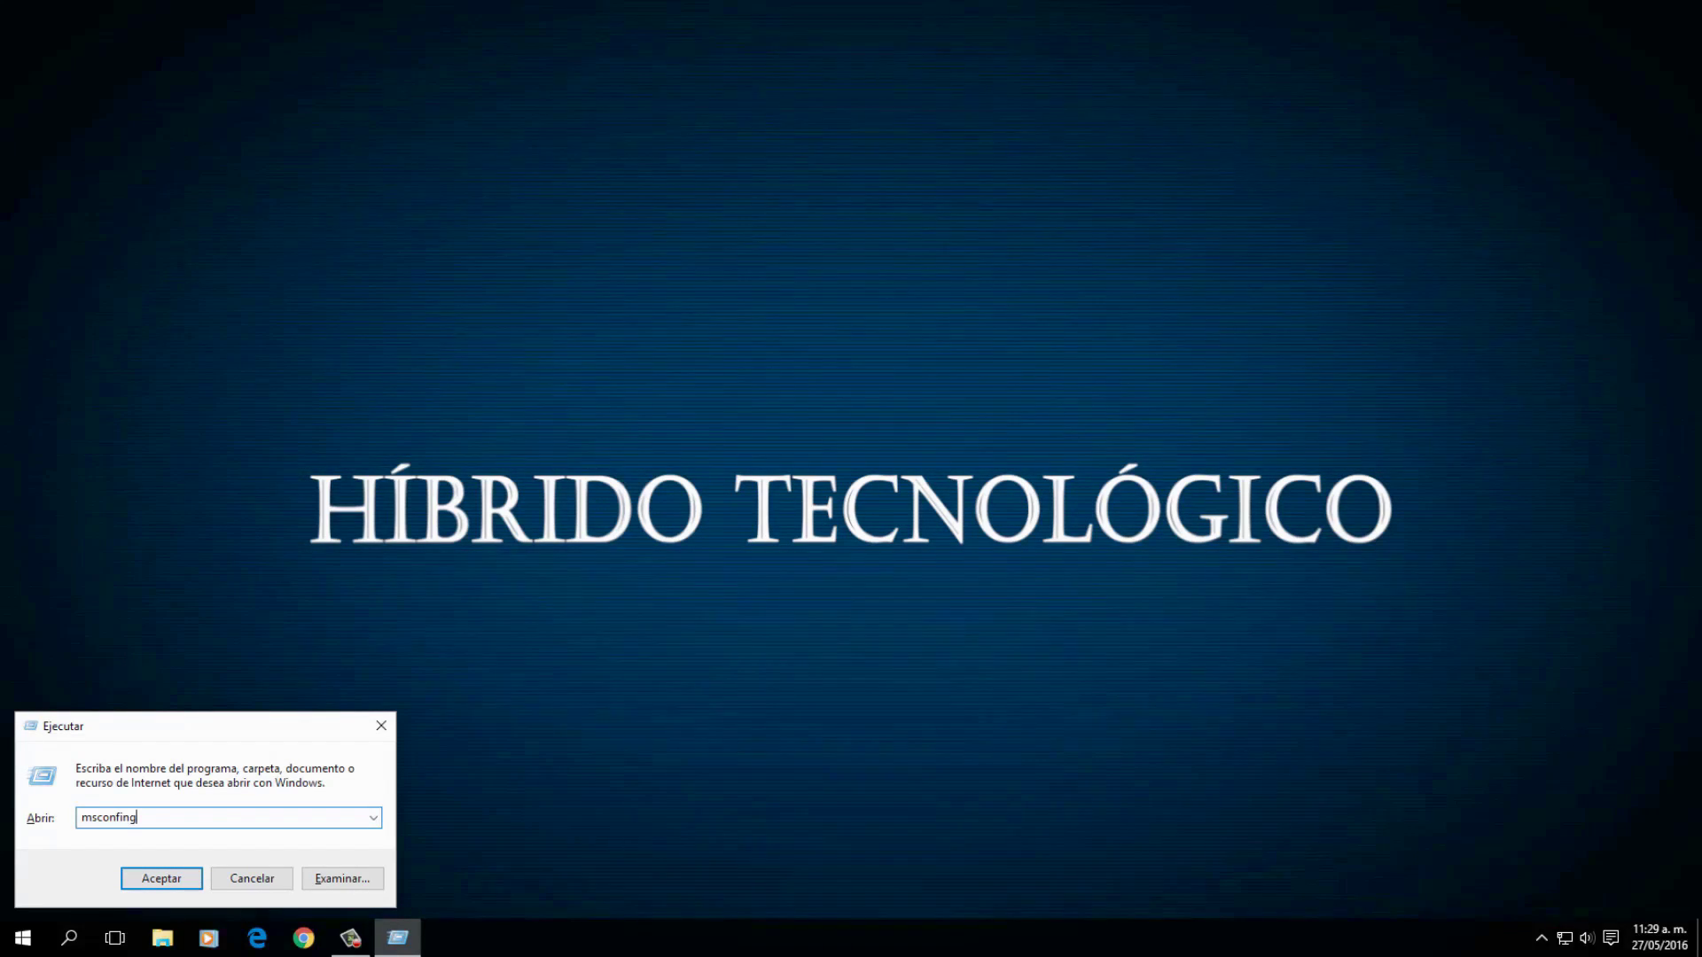
key("BackSpace")
type("g")
key("Return")
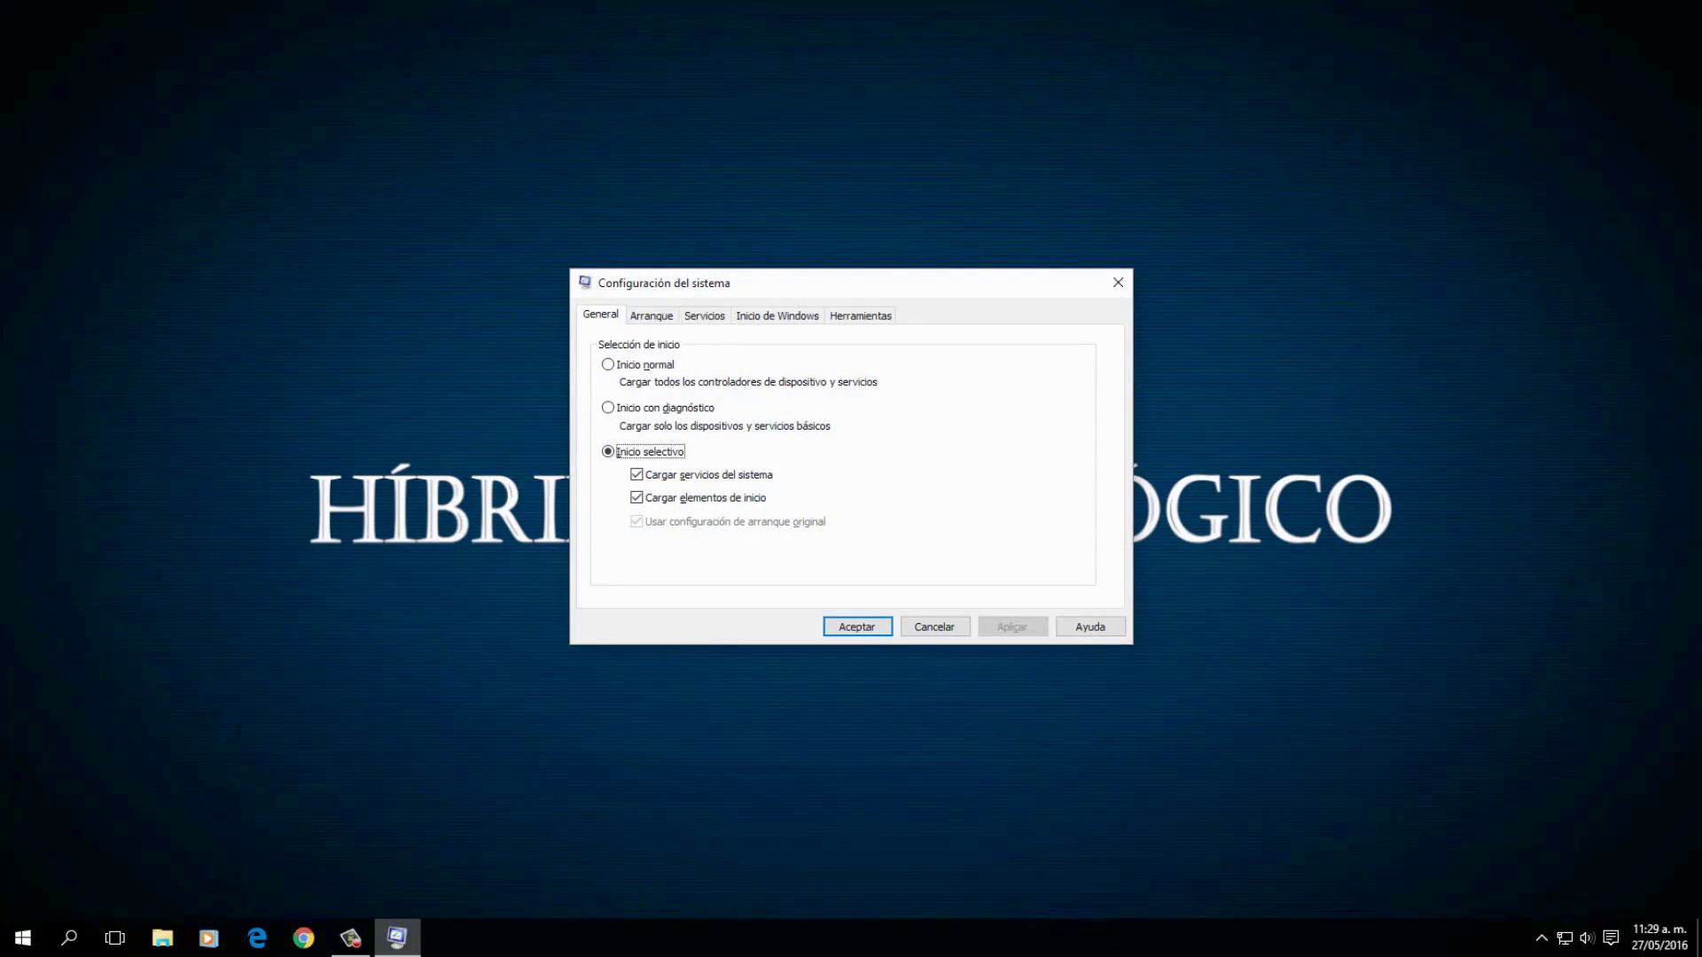
Step: Switch to the Arranque tab and open Opciones avanzadas de arranque
key("ctrl+Tab")
key("alt+z")
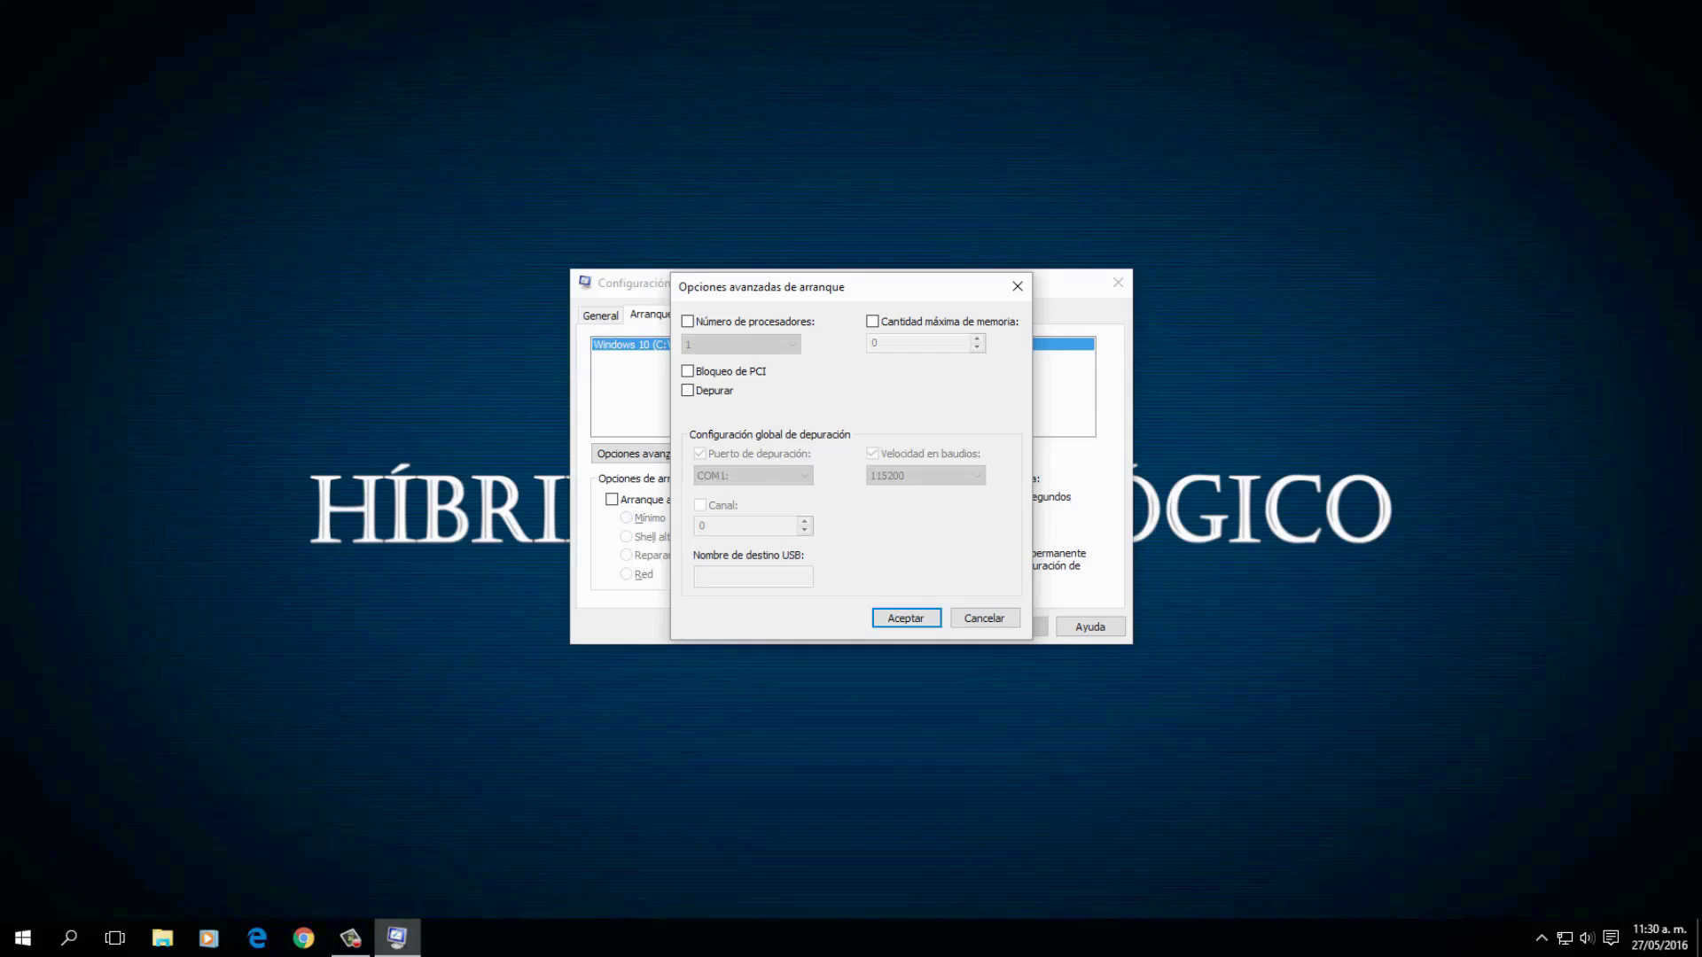
Step: Tick Número de procesadores and set it to 2
left_click(688, 321)
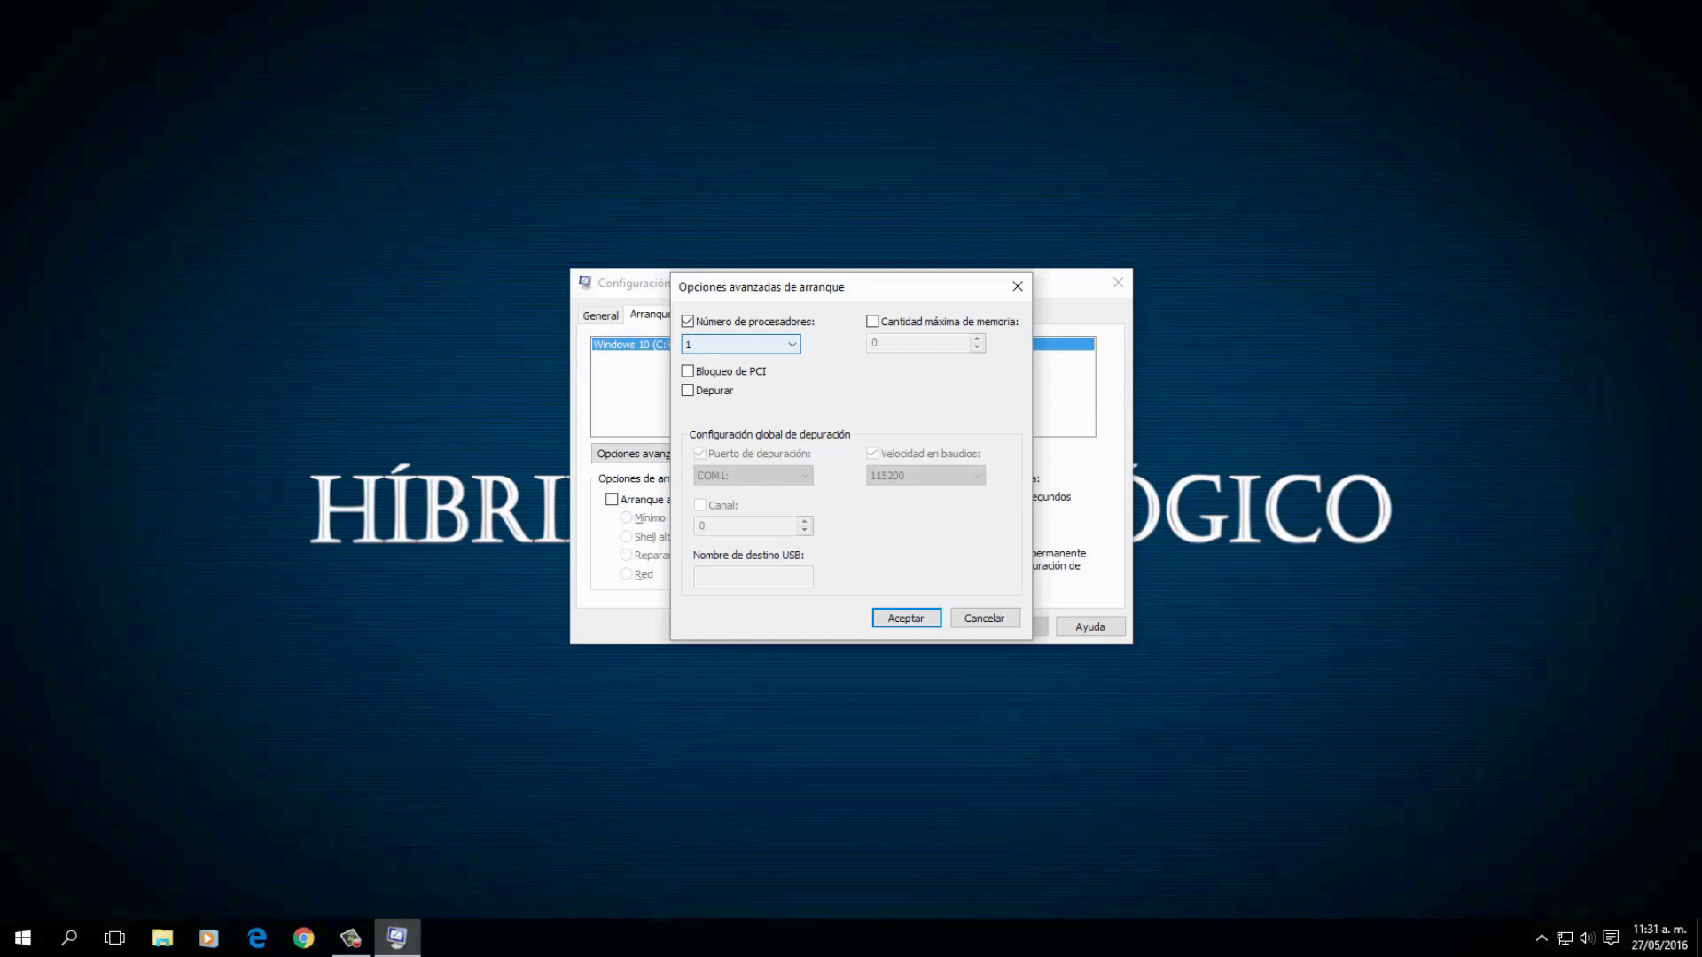
left_click(740, 343)
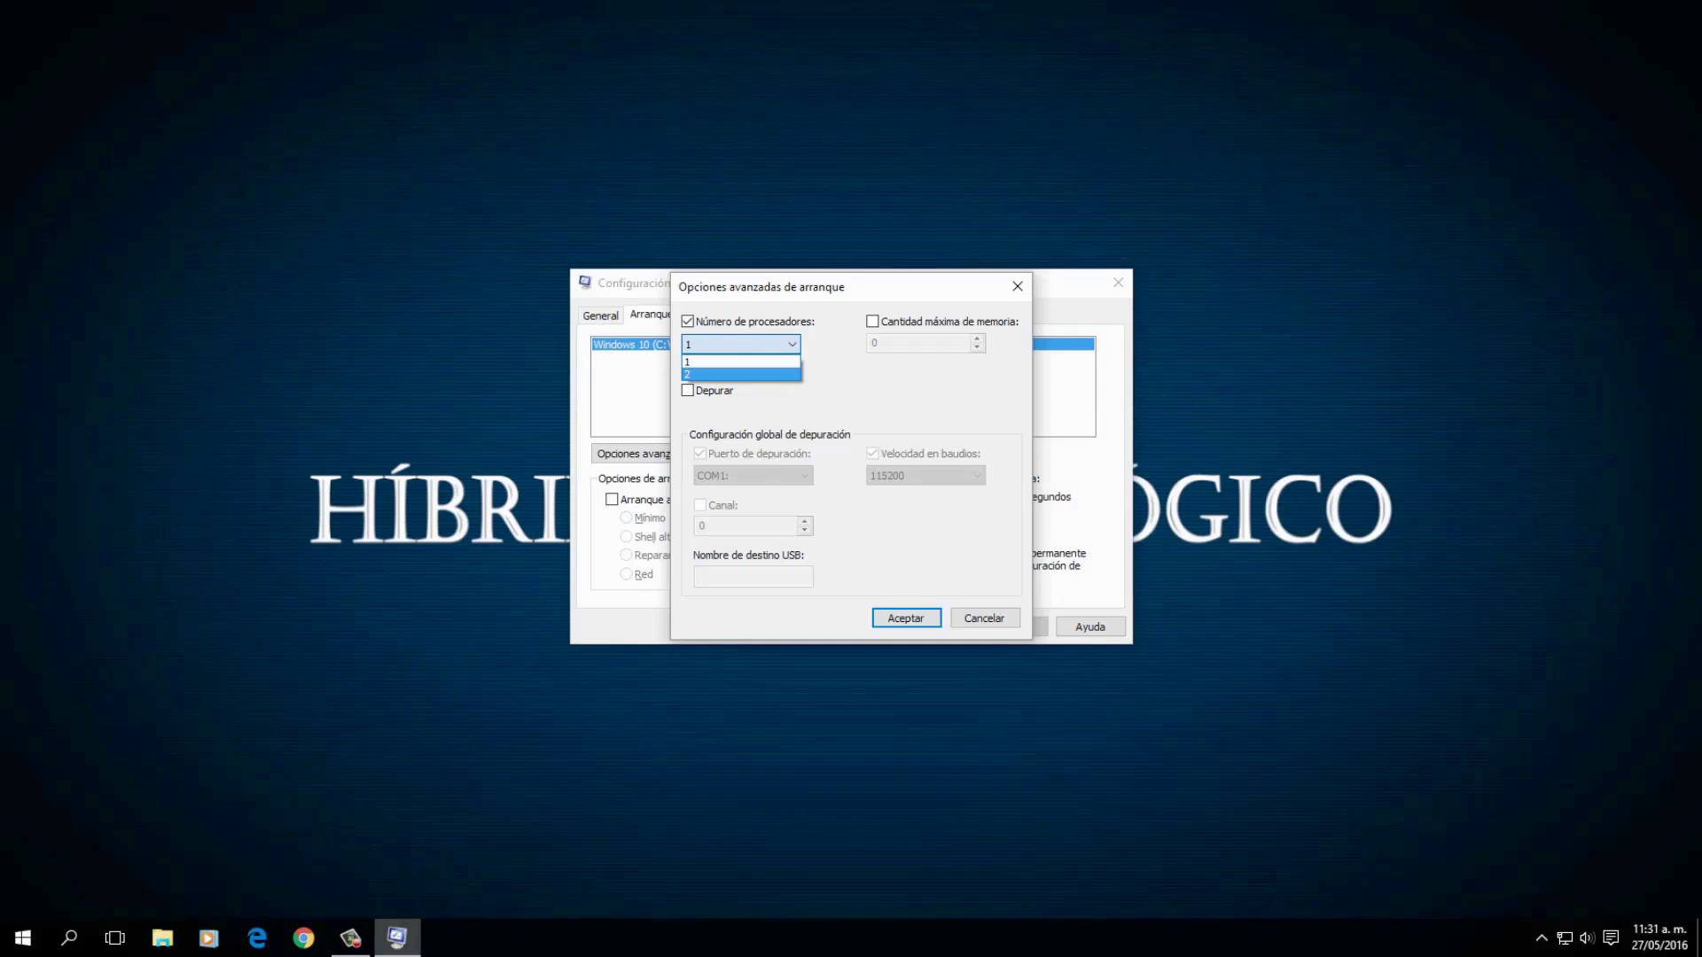
left_click(741, 374)
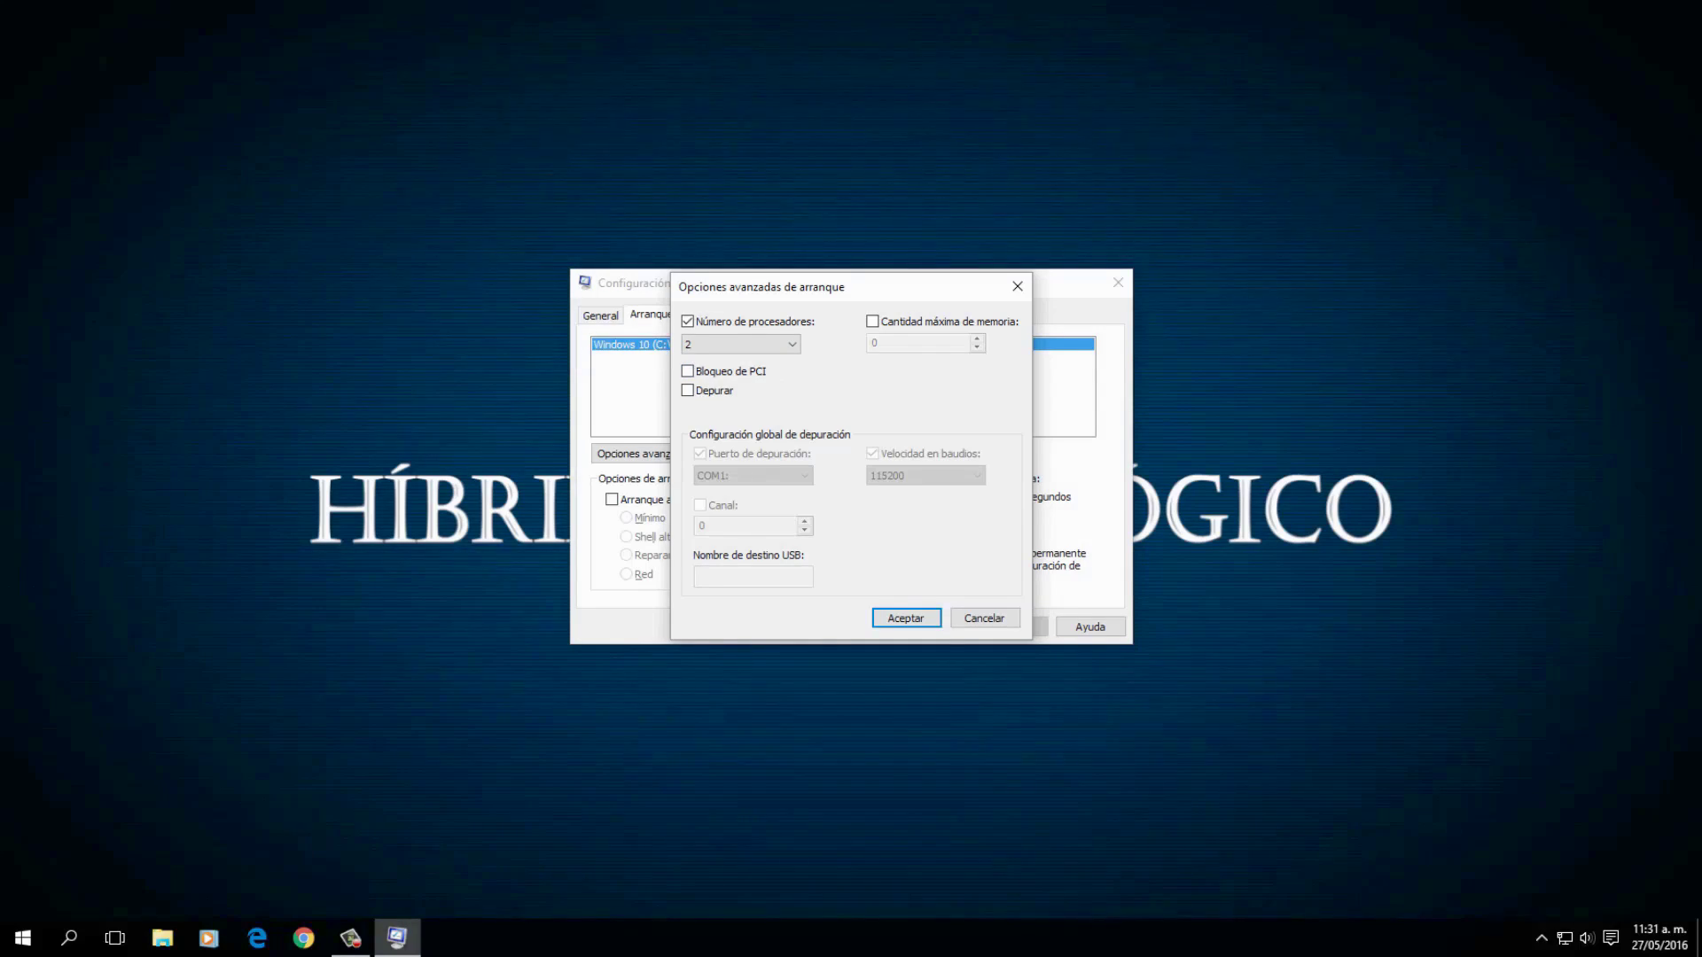
Step: Accept the advanced options, tick Convertir en permanente, apply, and confirm with Sí
left_click(906, 618)
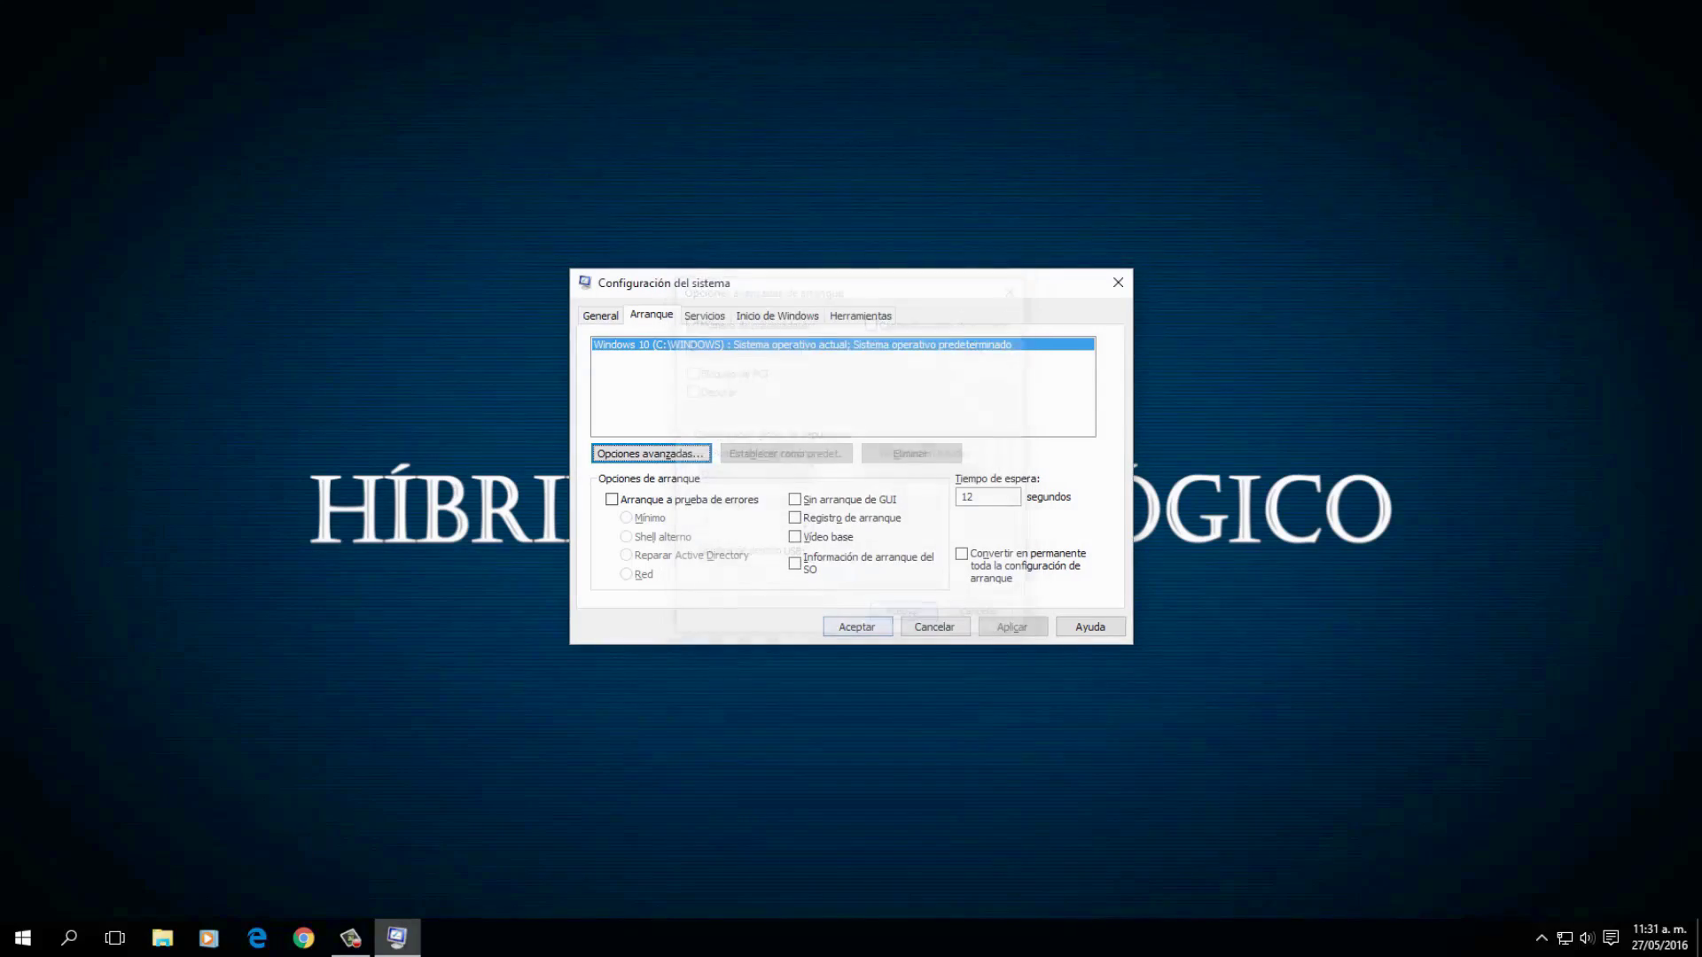
left_click(961, 554)
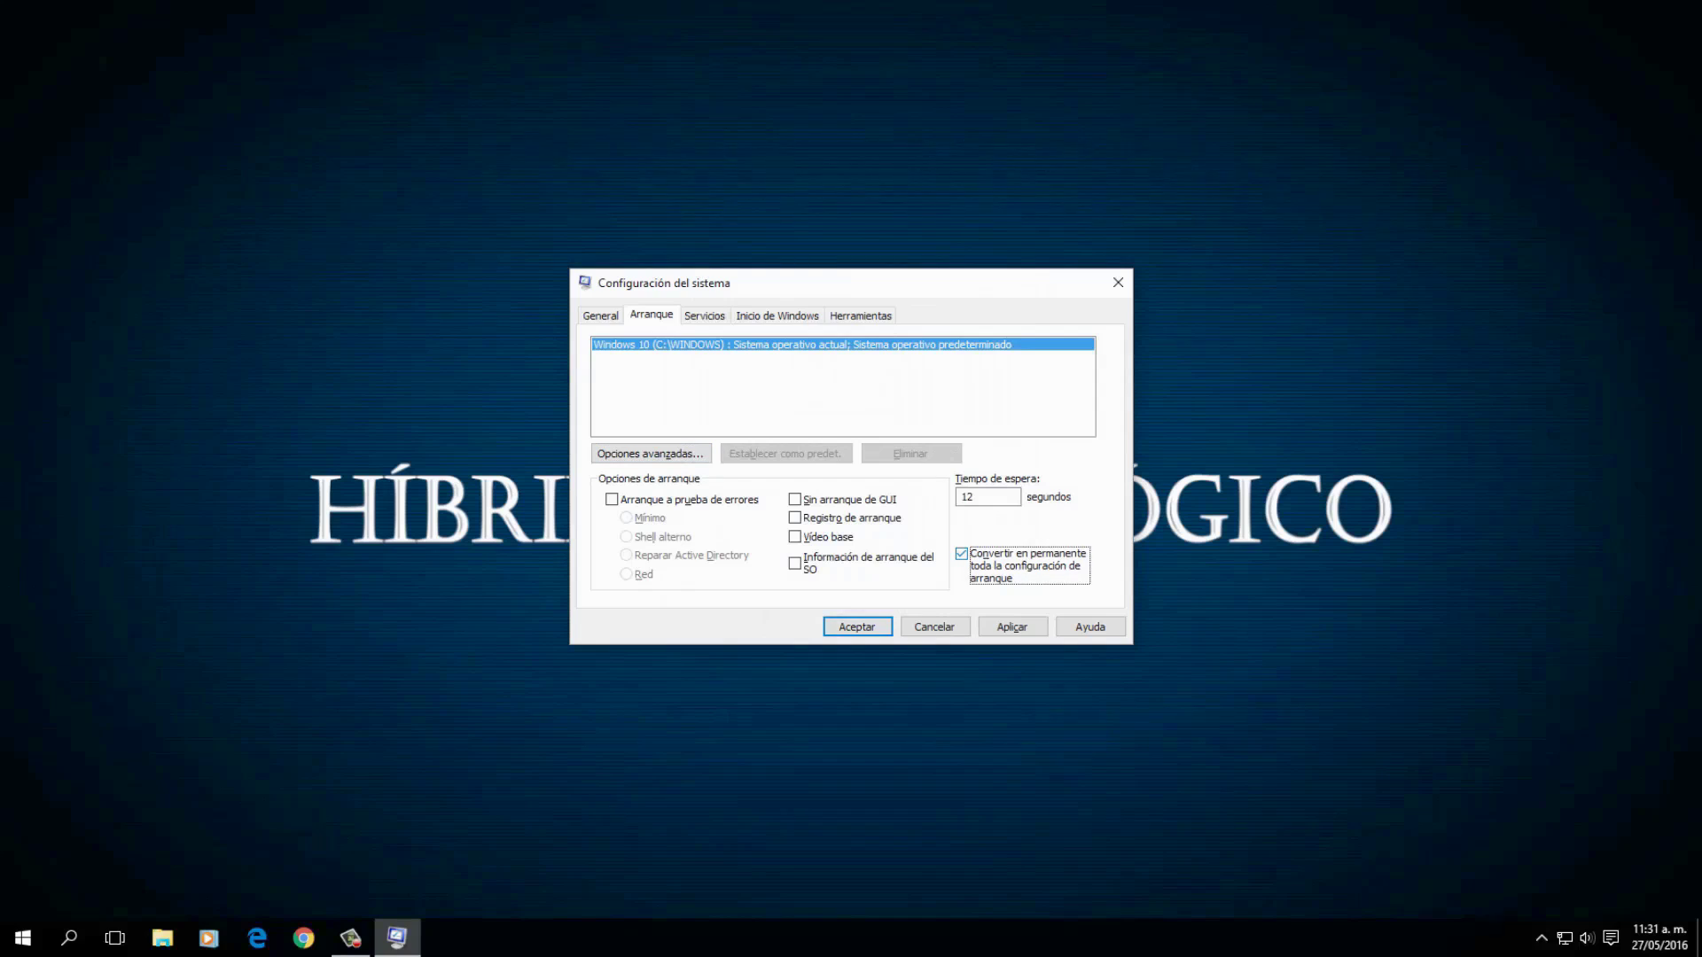
key("Return")
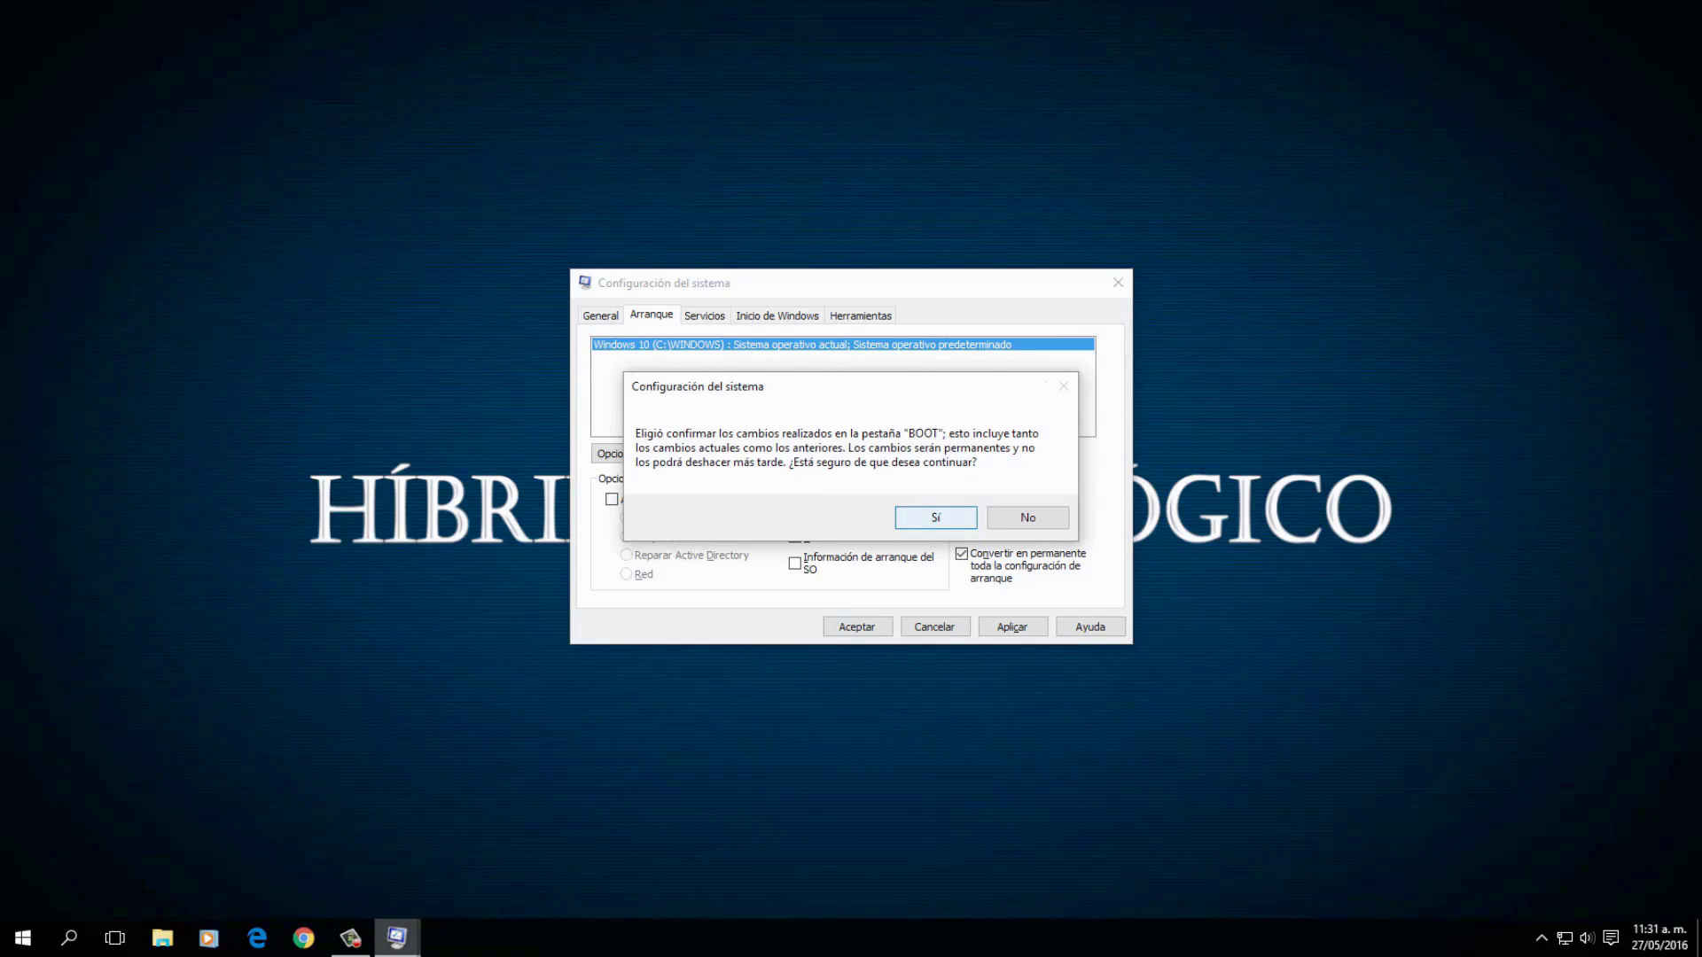
key("Return")
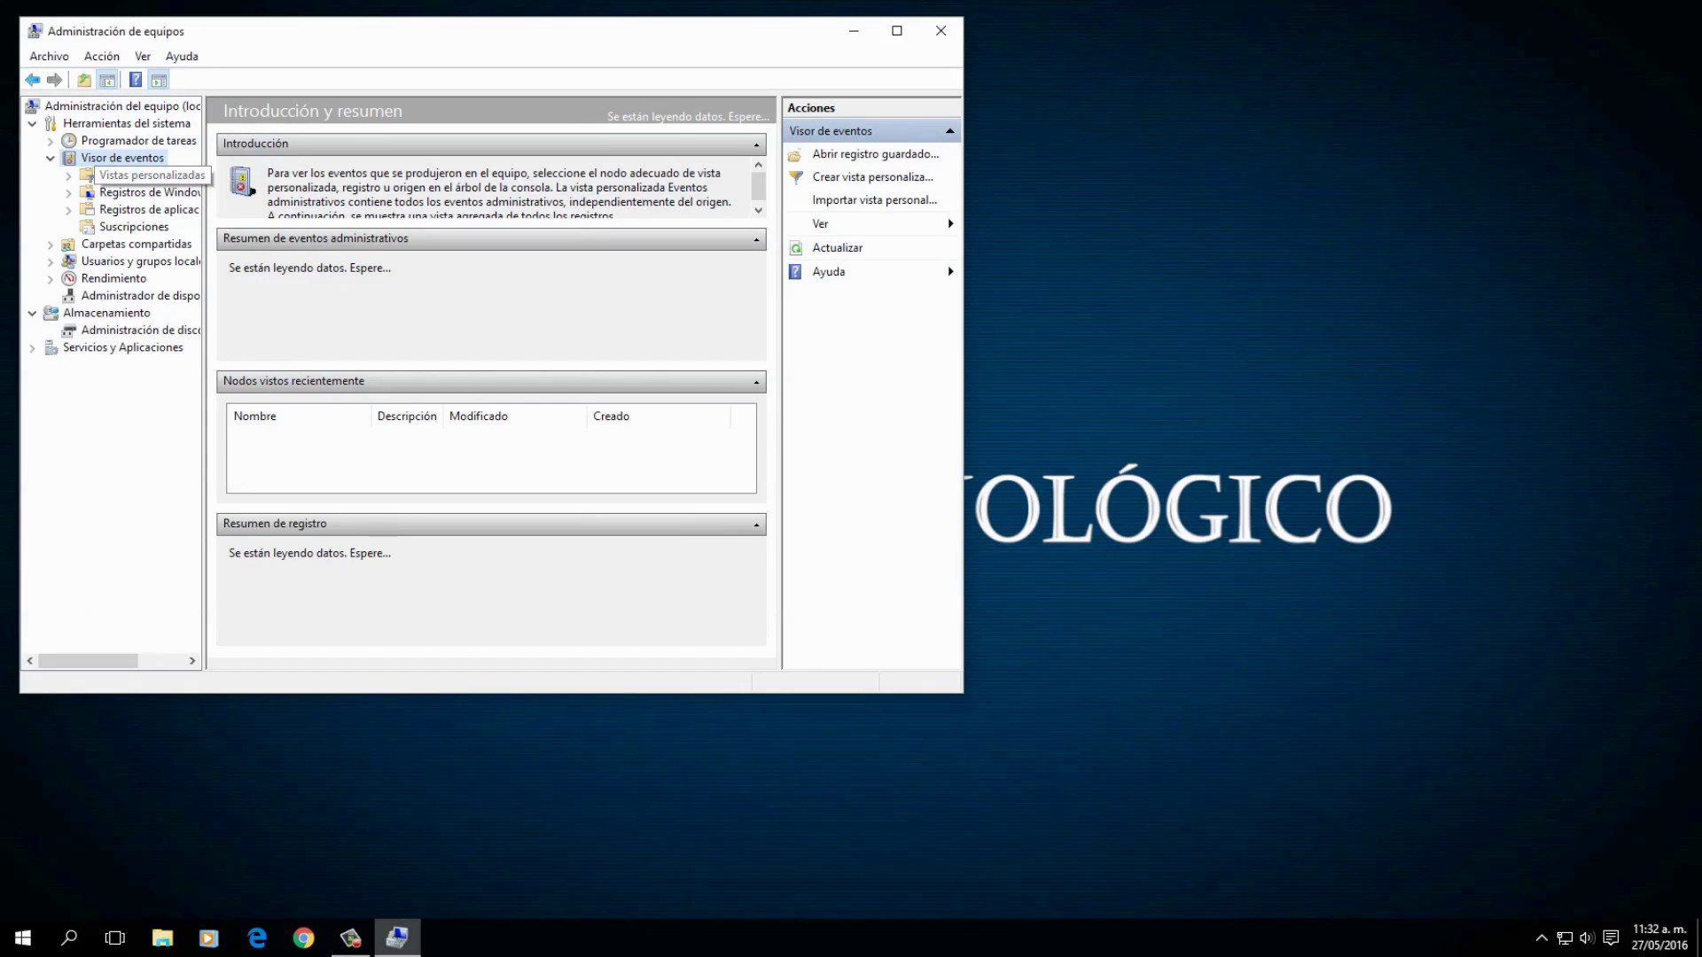
Step: Clear the Aplicación, Instalación and Sistema logs under Visor de eventos > Registros de Windows
left_click(146, 175)
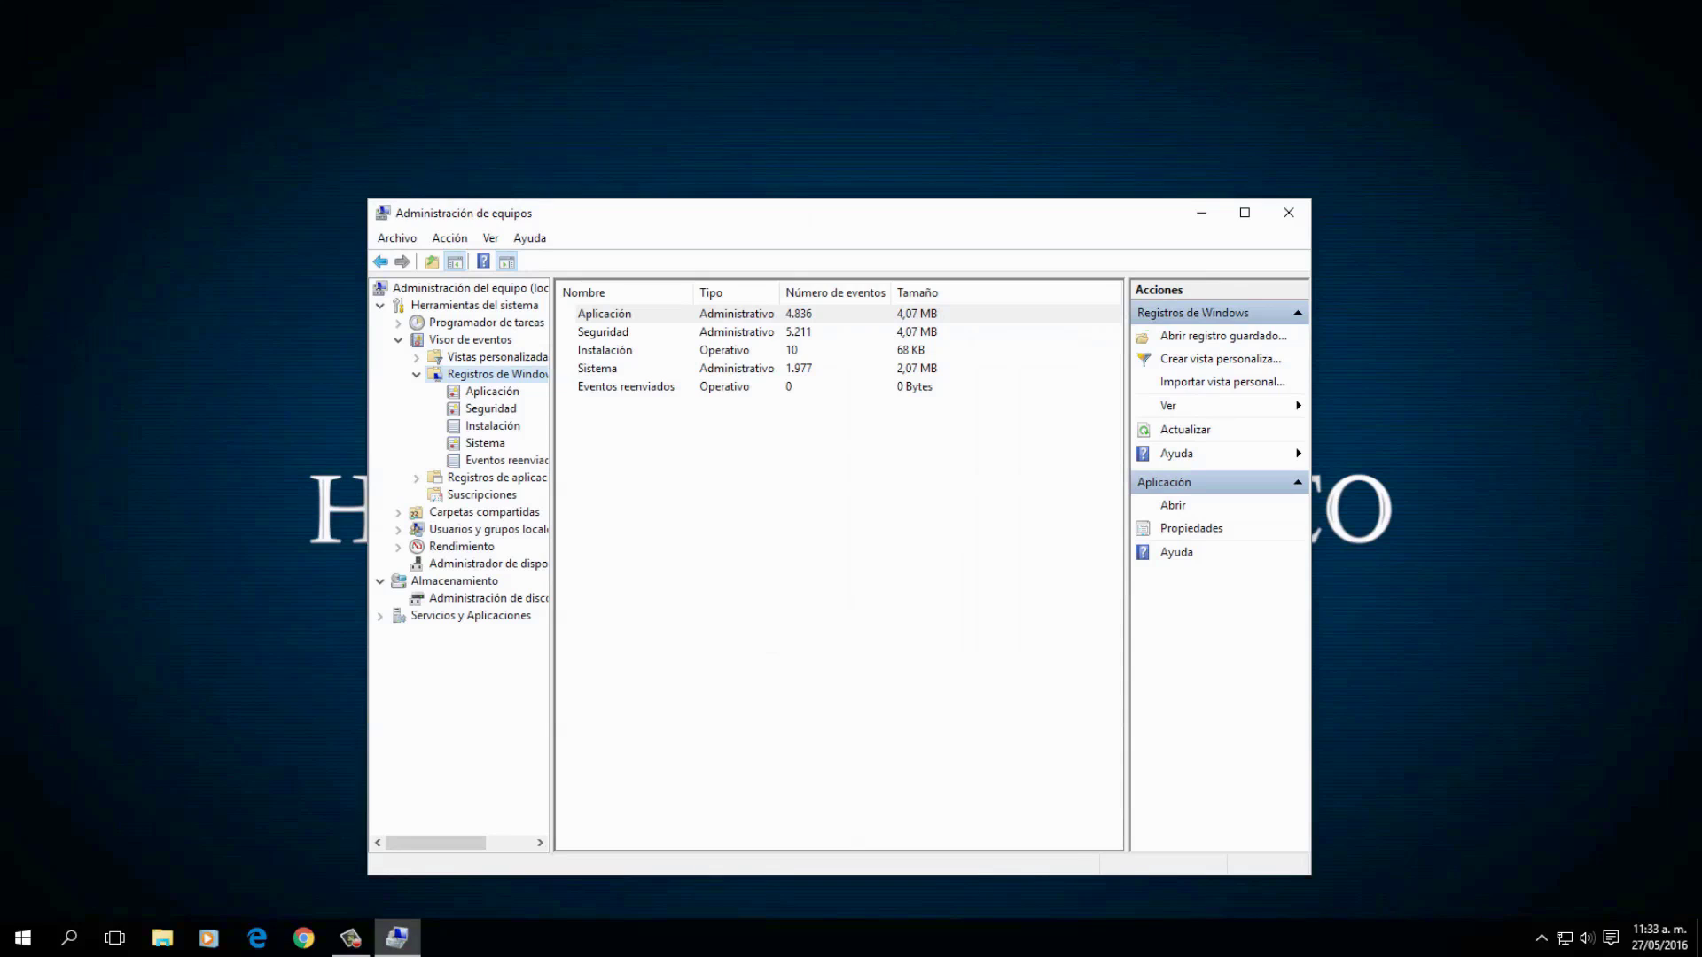
right_click(472, 392)
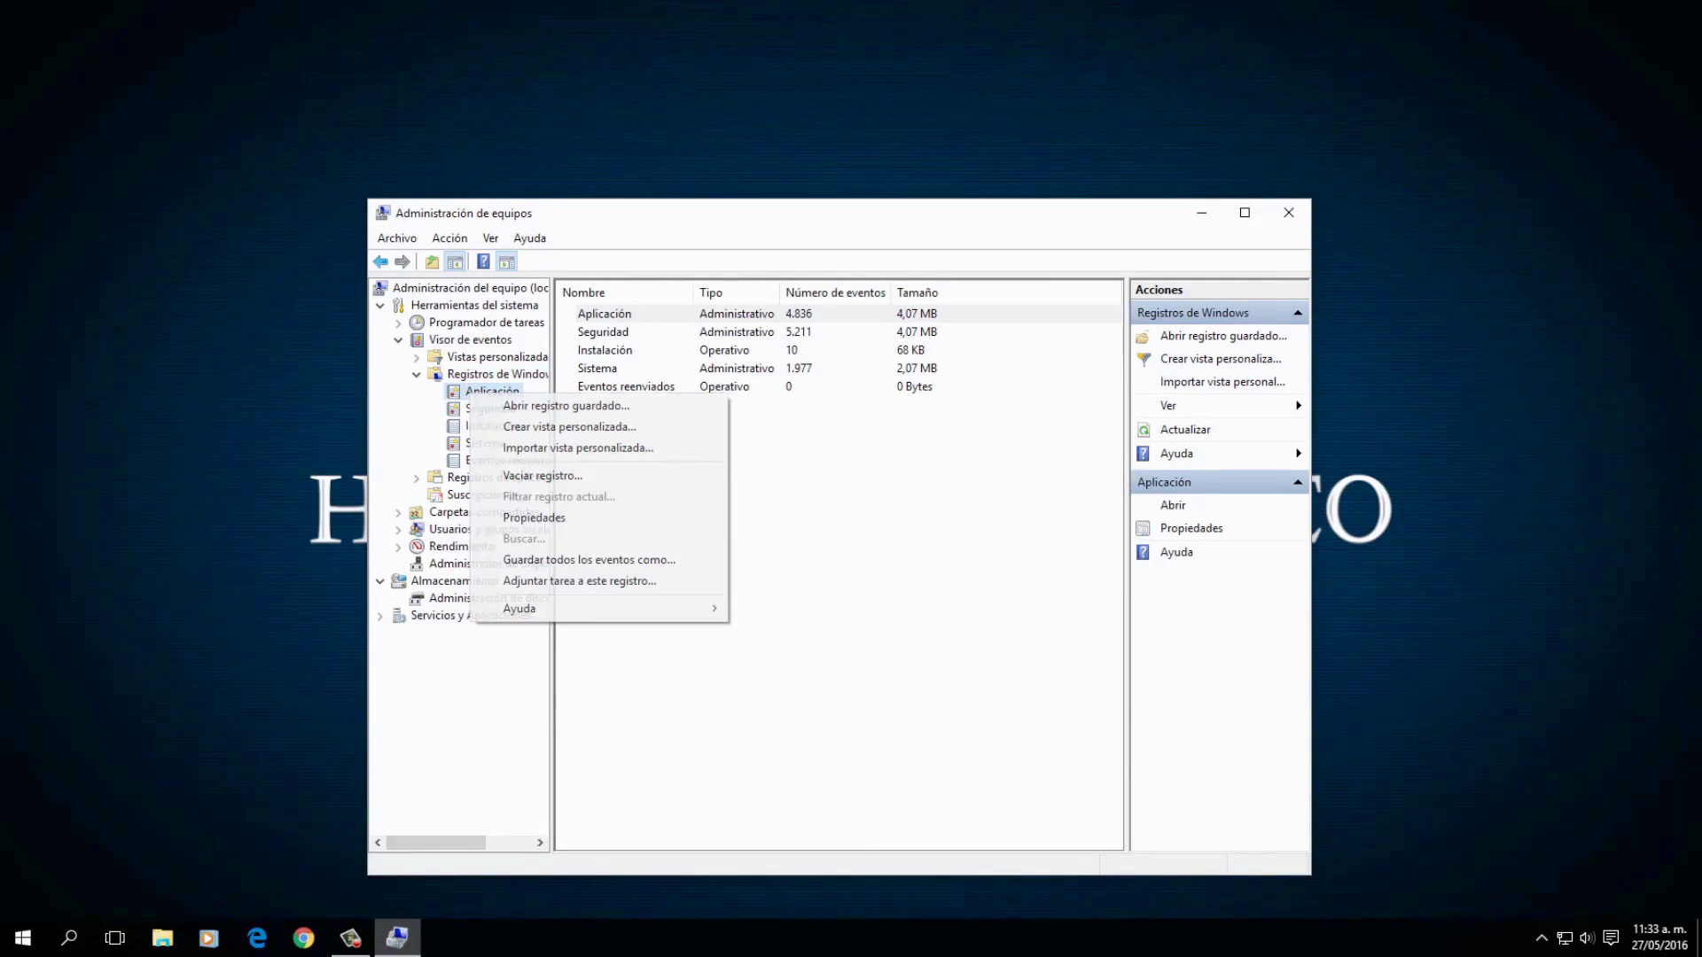
left_click(541, 476)
right_click(495, 426)
left_click(554, 509)
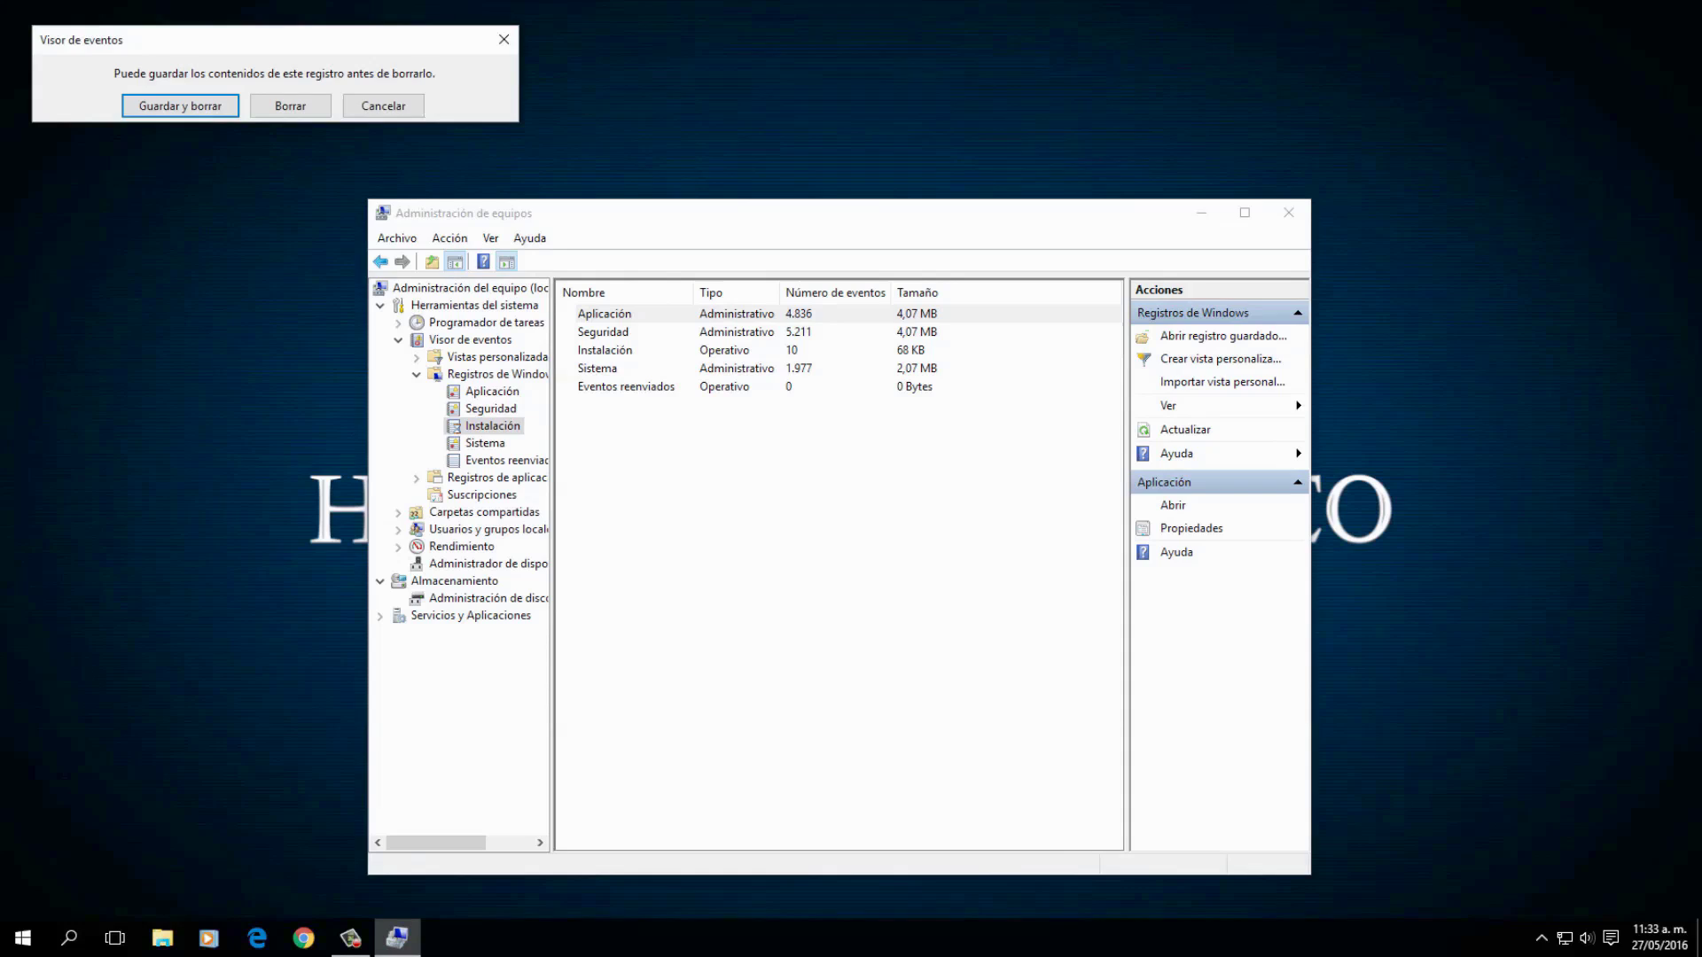
left_click(286, 106)
right_click(472, 442)
left_click(543, 525)
key("Escape")
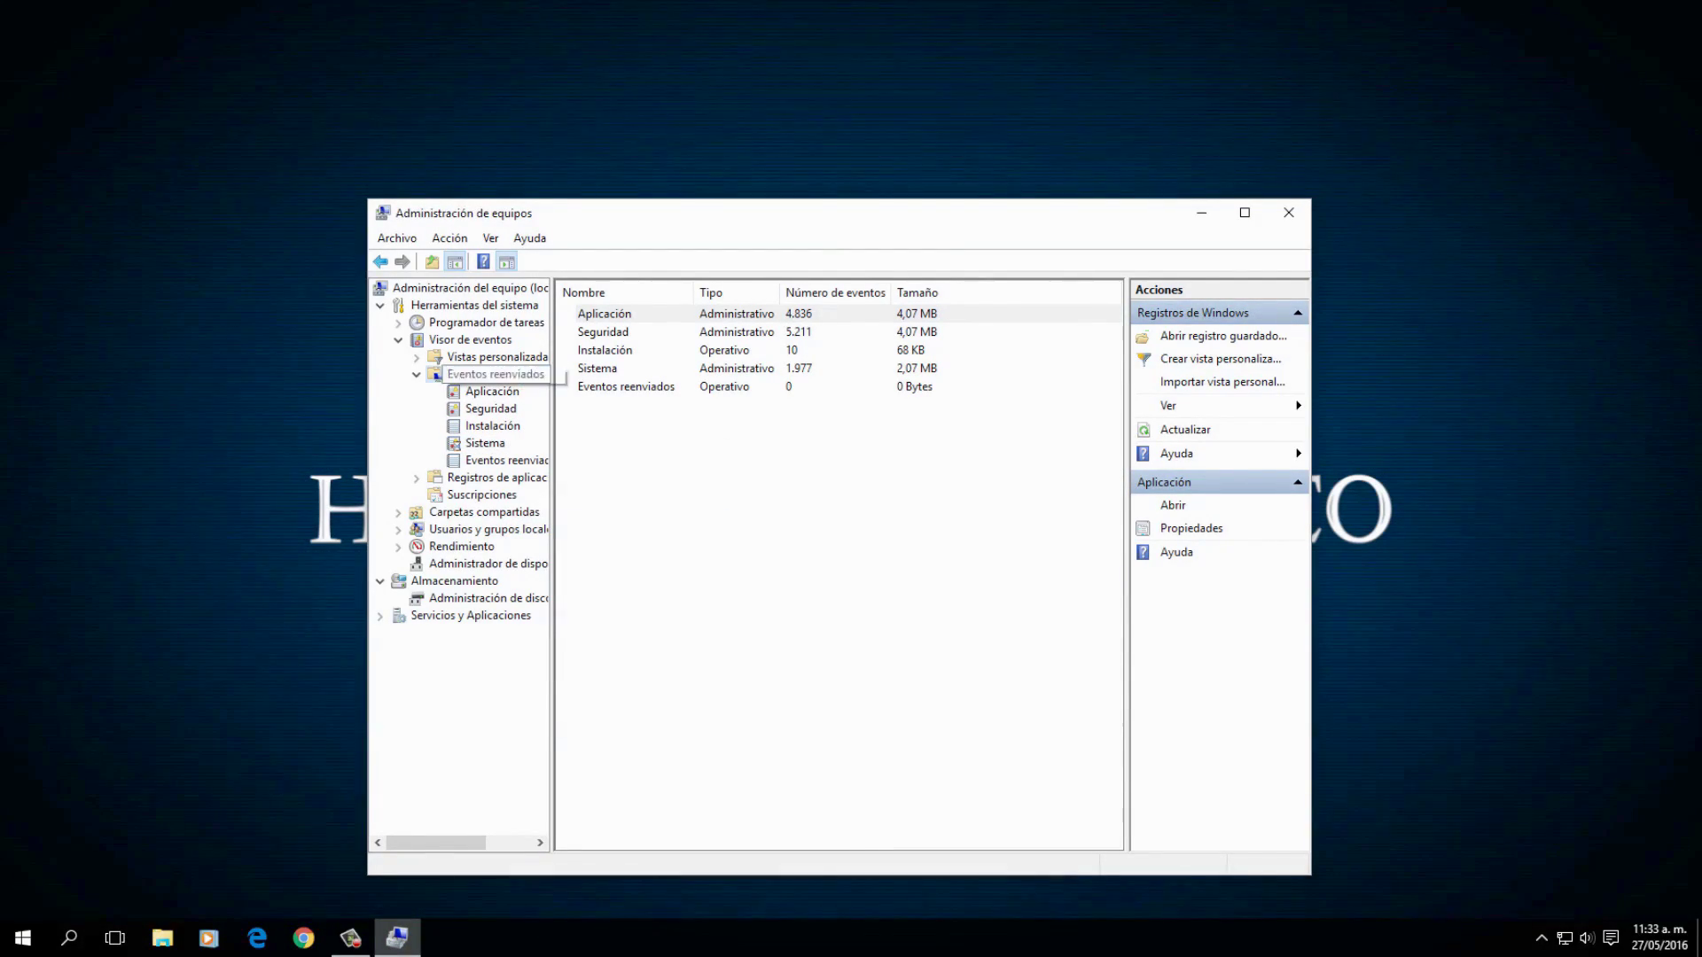
right_click(490, 443)
key("Escape")
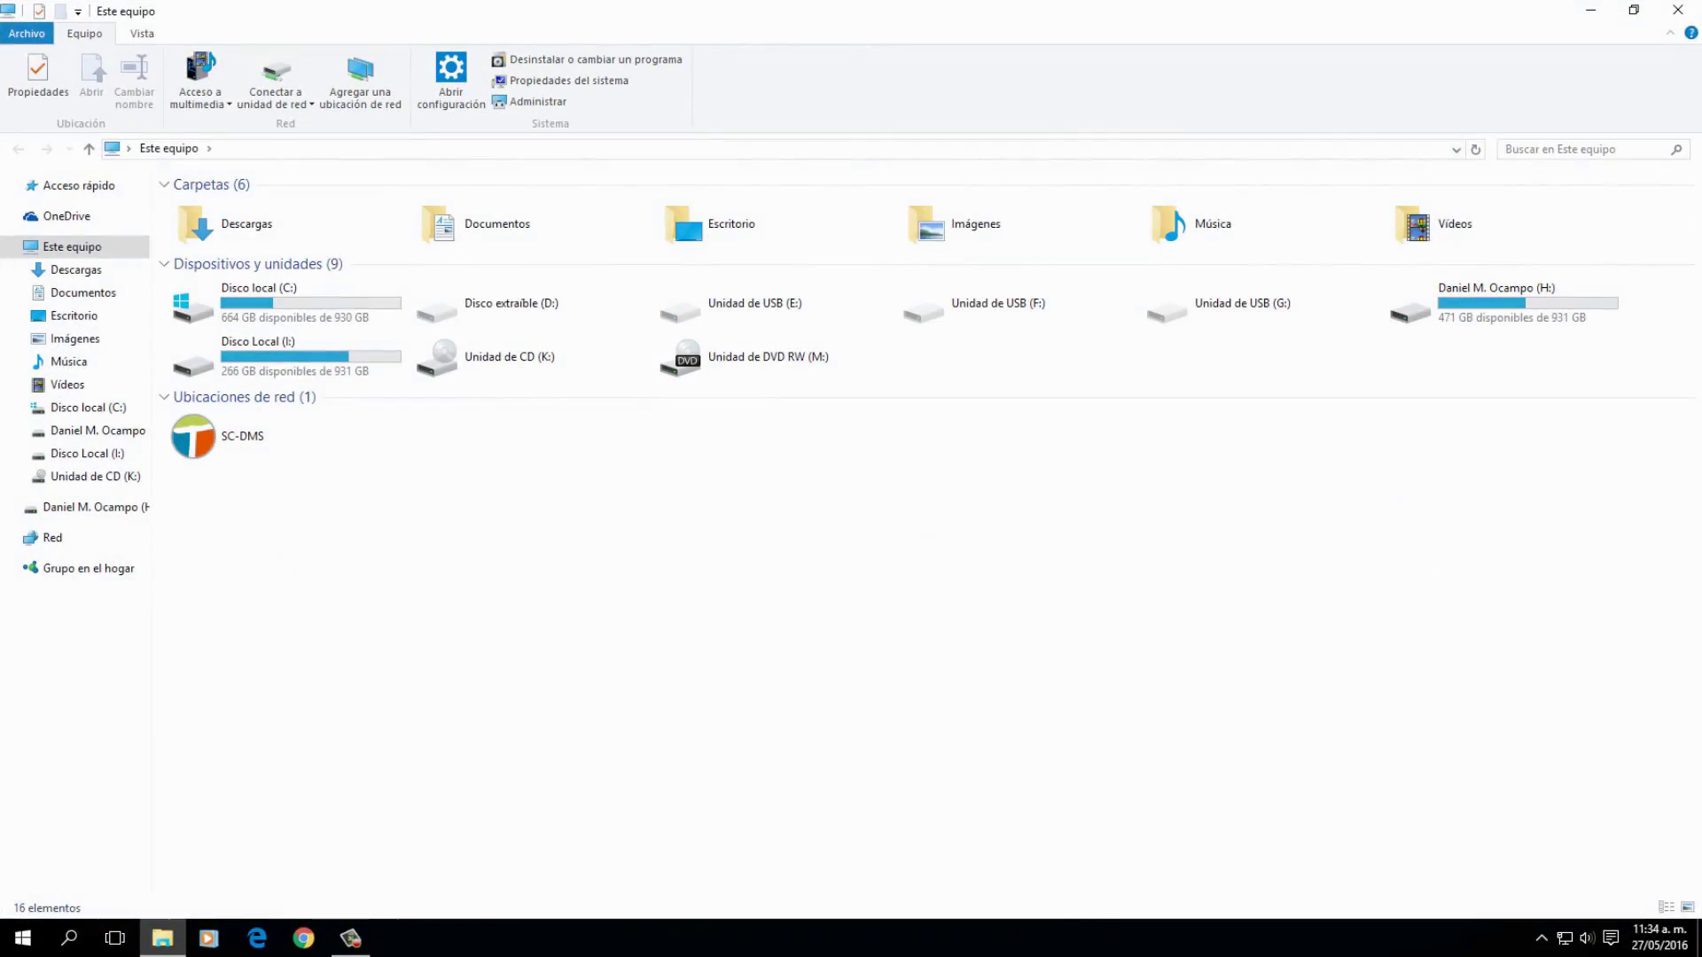
Step: Open the Herramientas tab in the Properties of Disco local (C:), showing 664 GB free of 930 GB
right_click(262, 317)
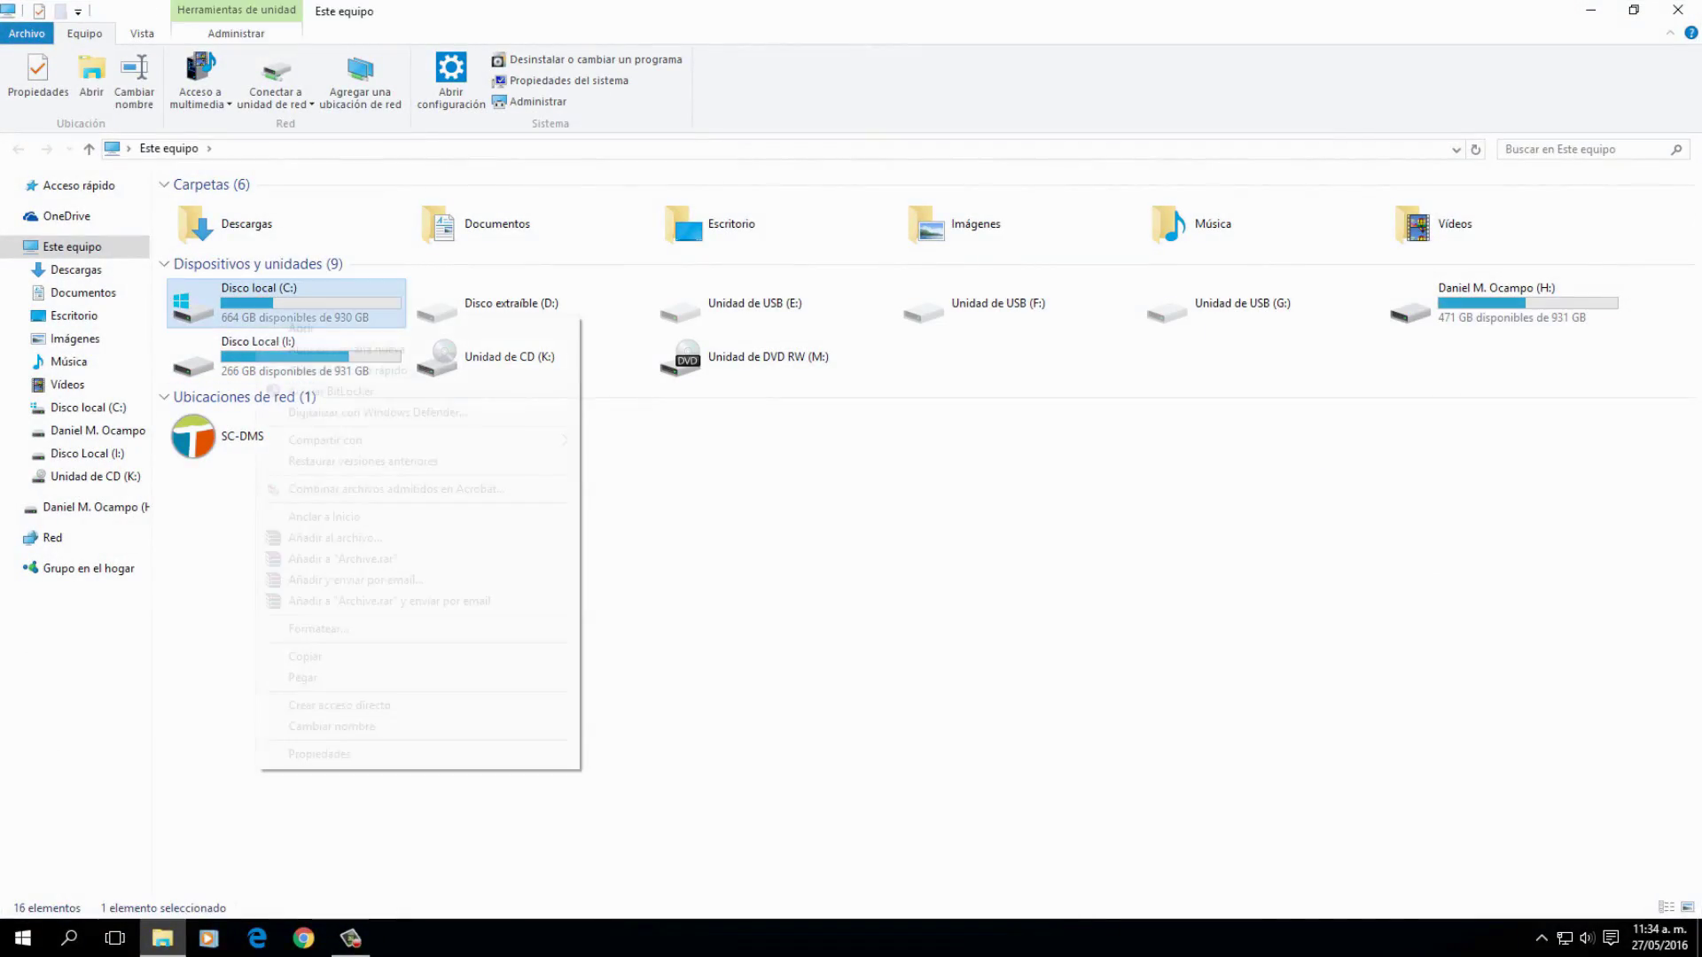
left_click(319, 754)
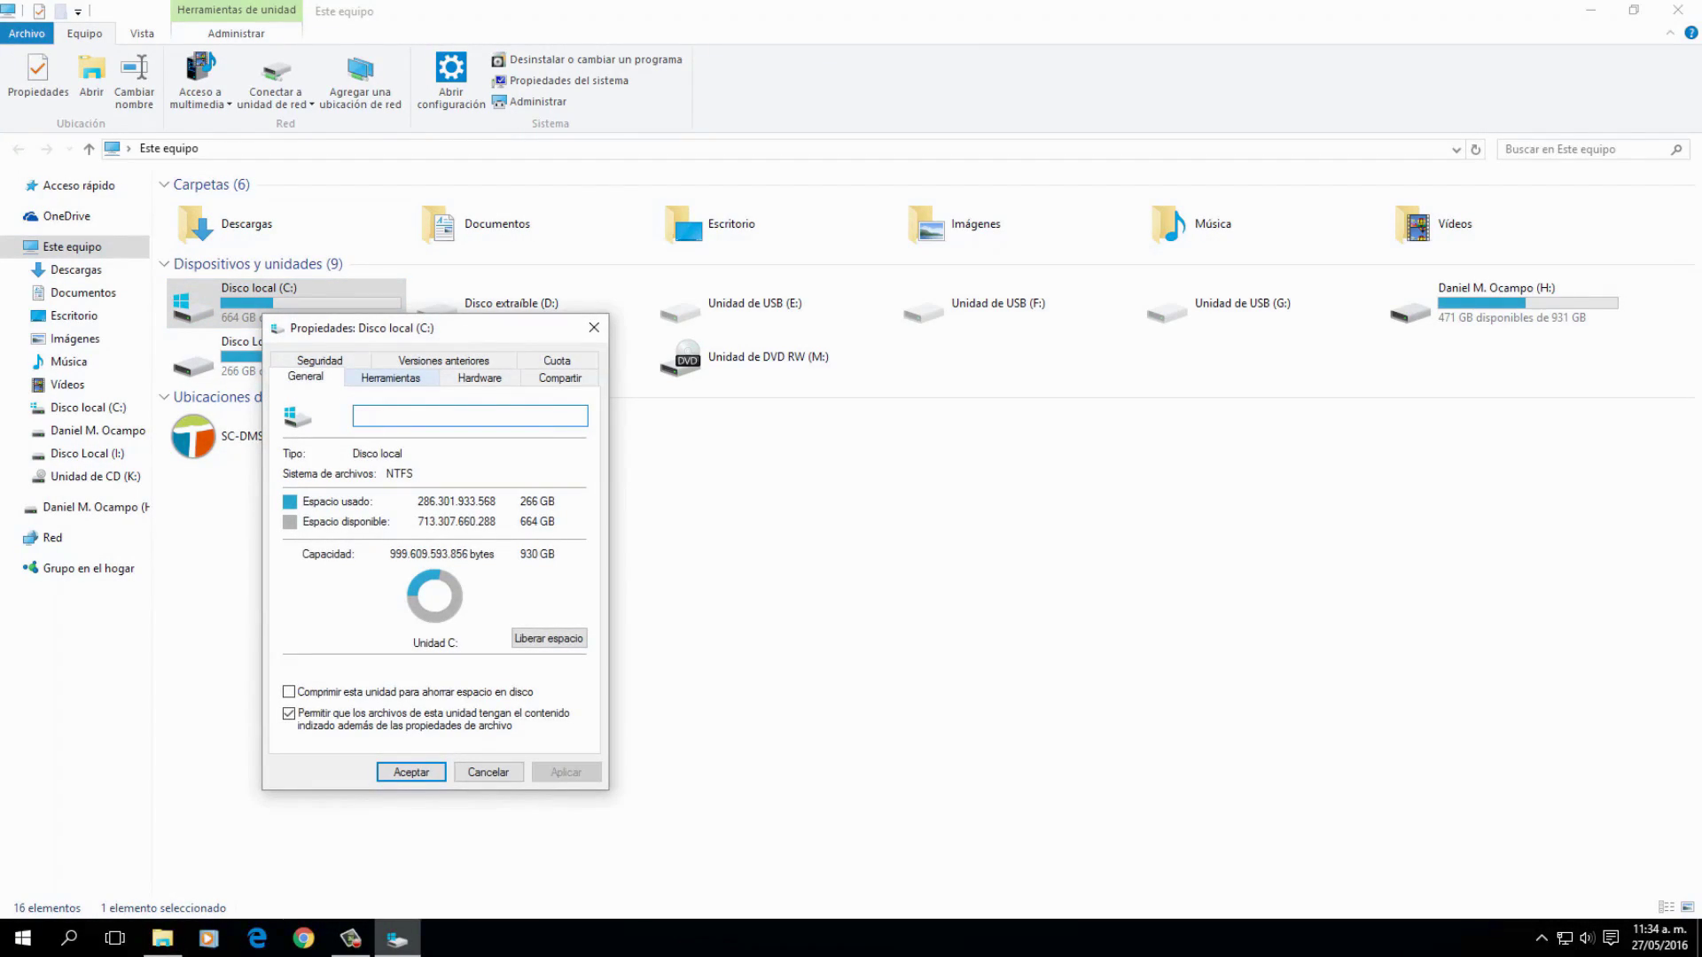
left_click(390, 378)
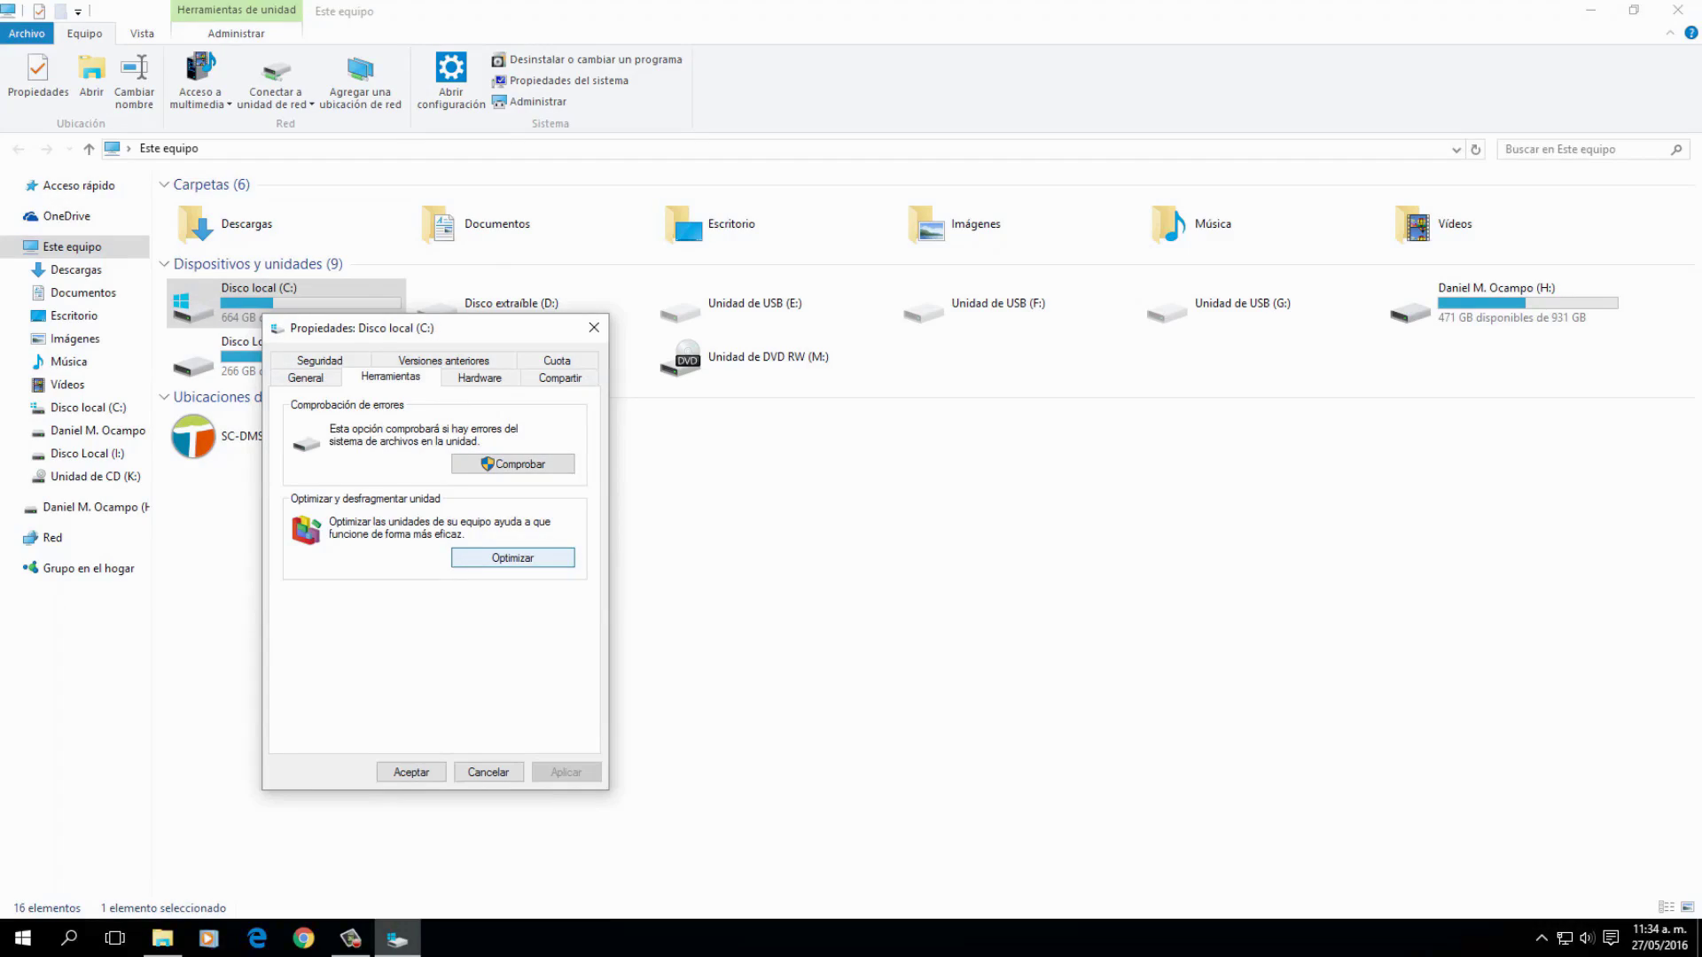
Step: In Optimize Drives, select all four drives and analyze them, each reporting 0% fragmented
left_click(512, 557)
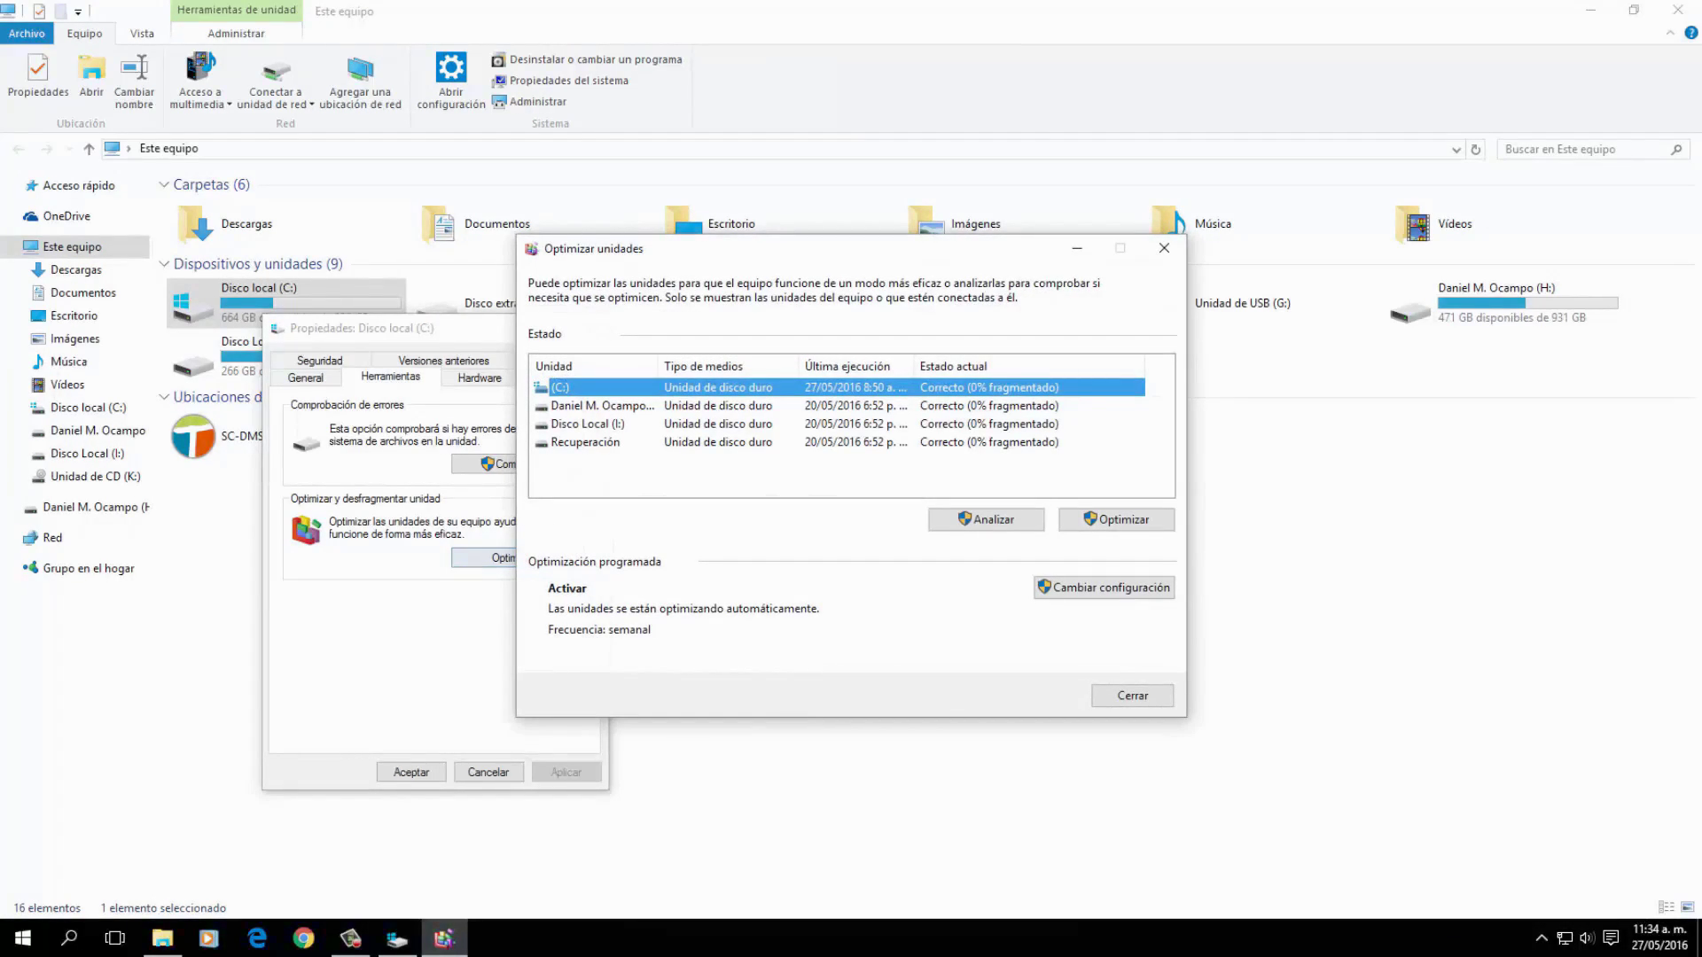
key("ctrl+a")
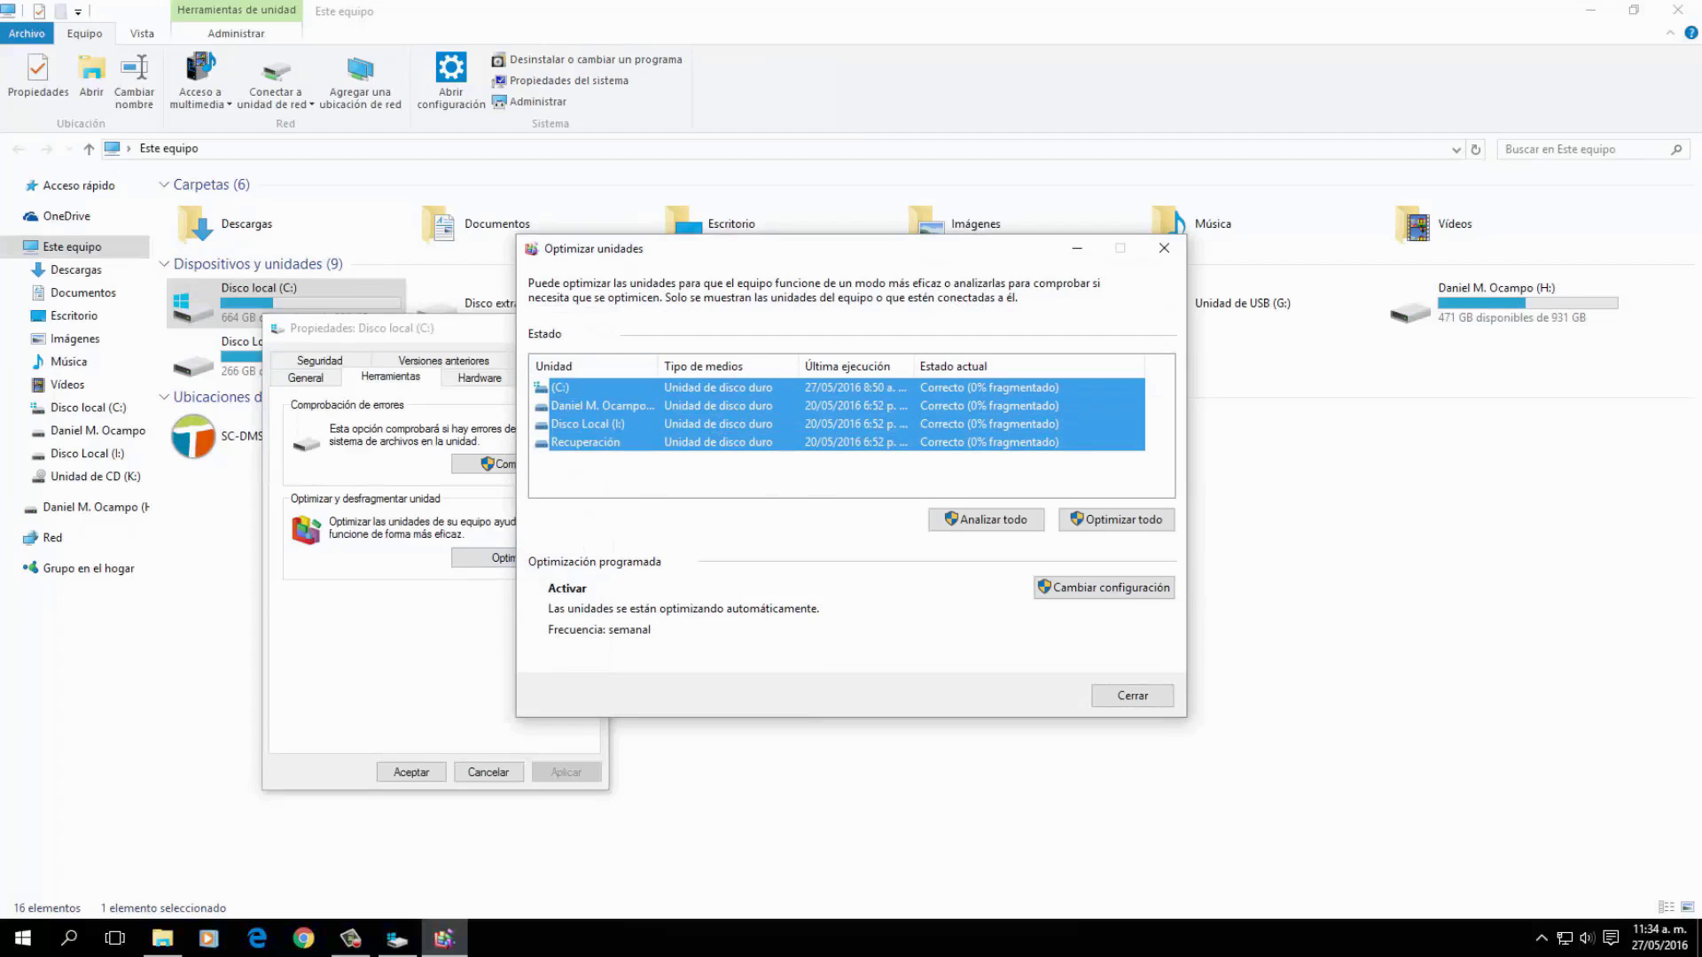
left_click(985, 520)
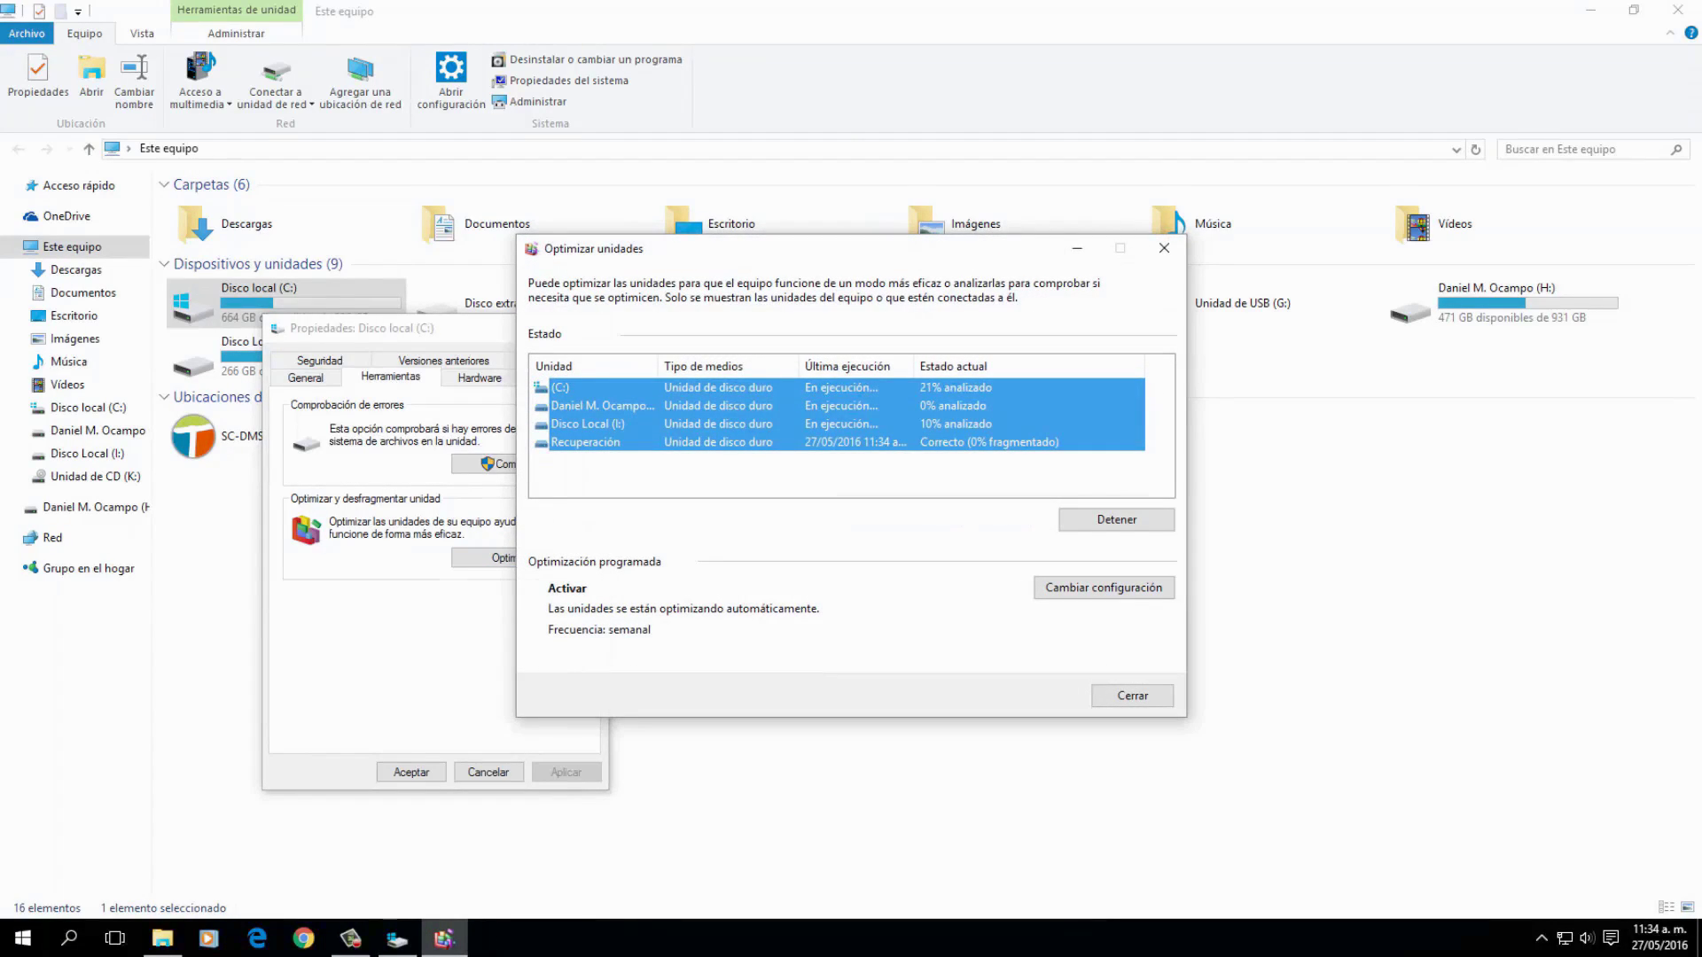
left_click(851, 475)
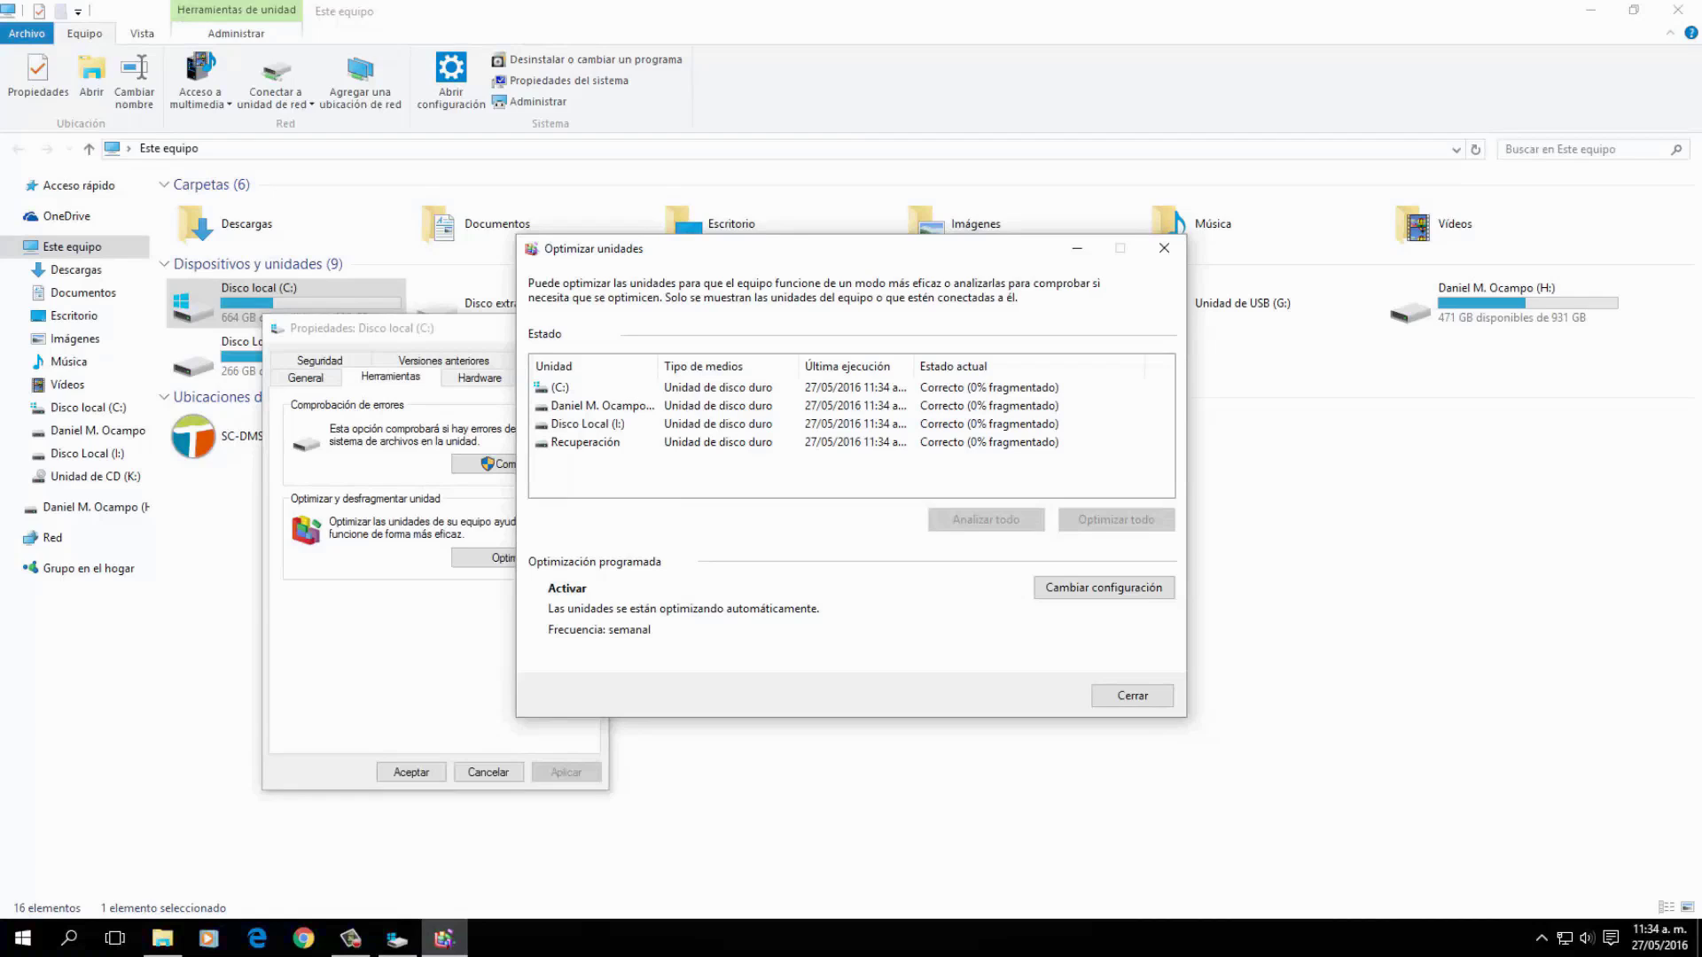
Step: Close Optimize Drives, the C: drive Properties and File Explorer
left_click(1132, 696)
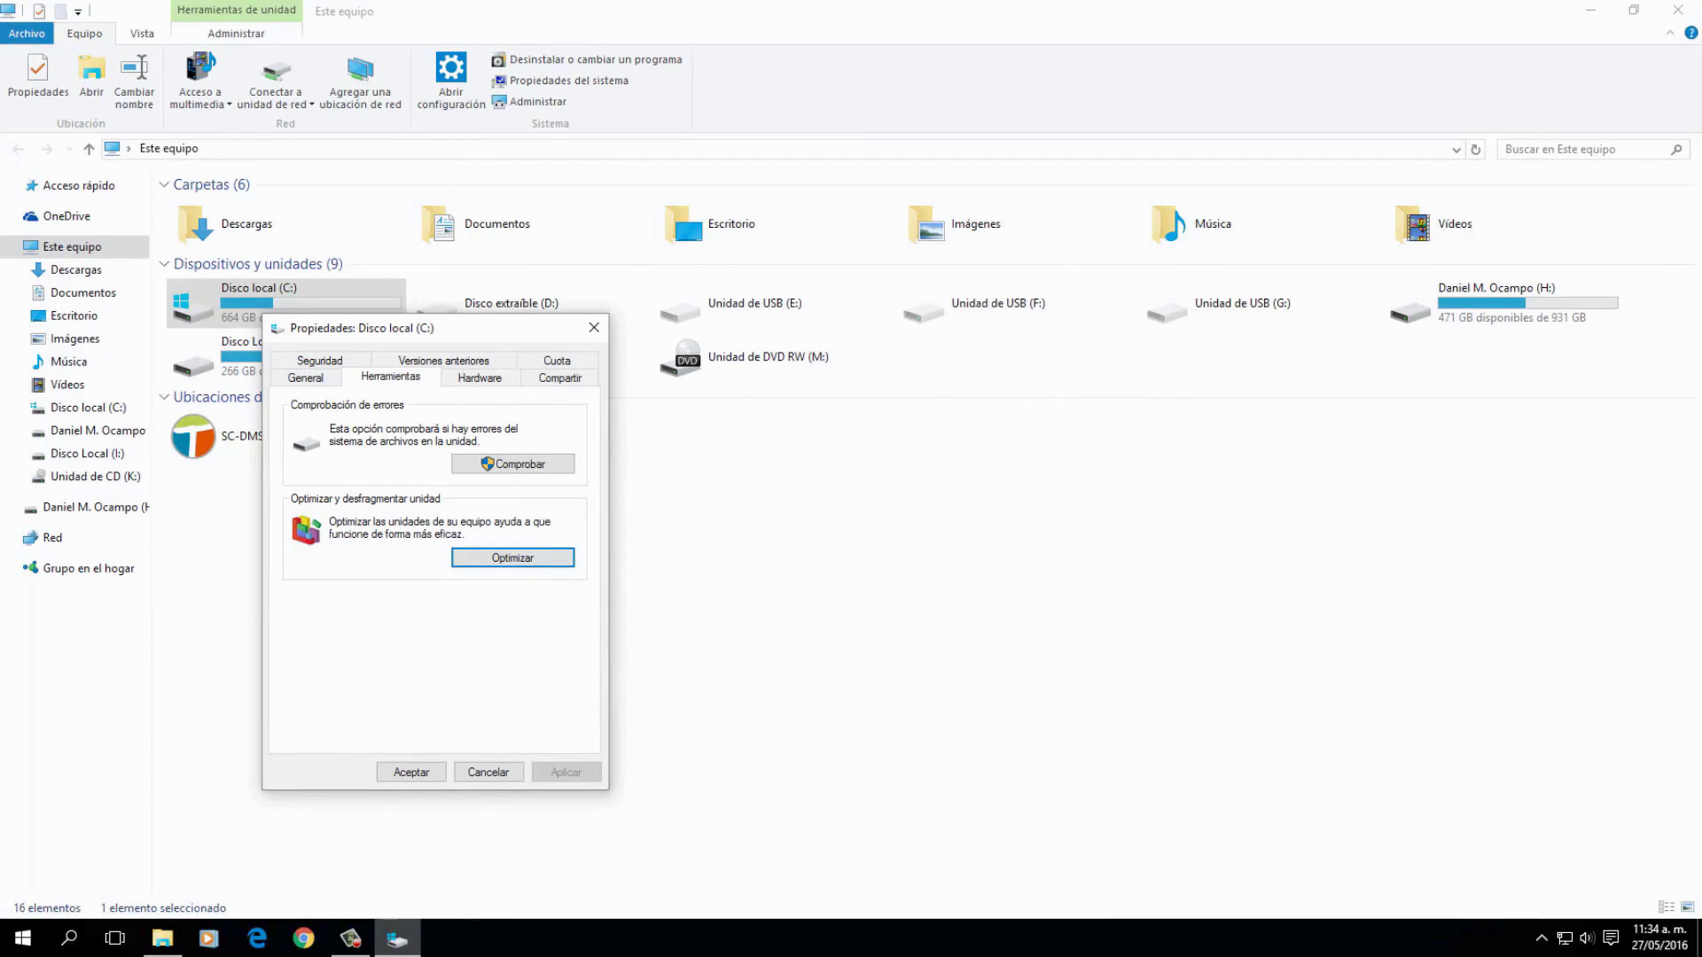
left_click(412, 772)
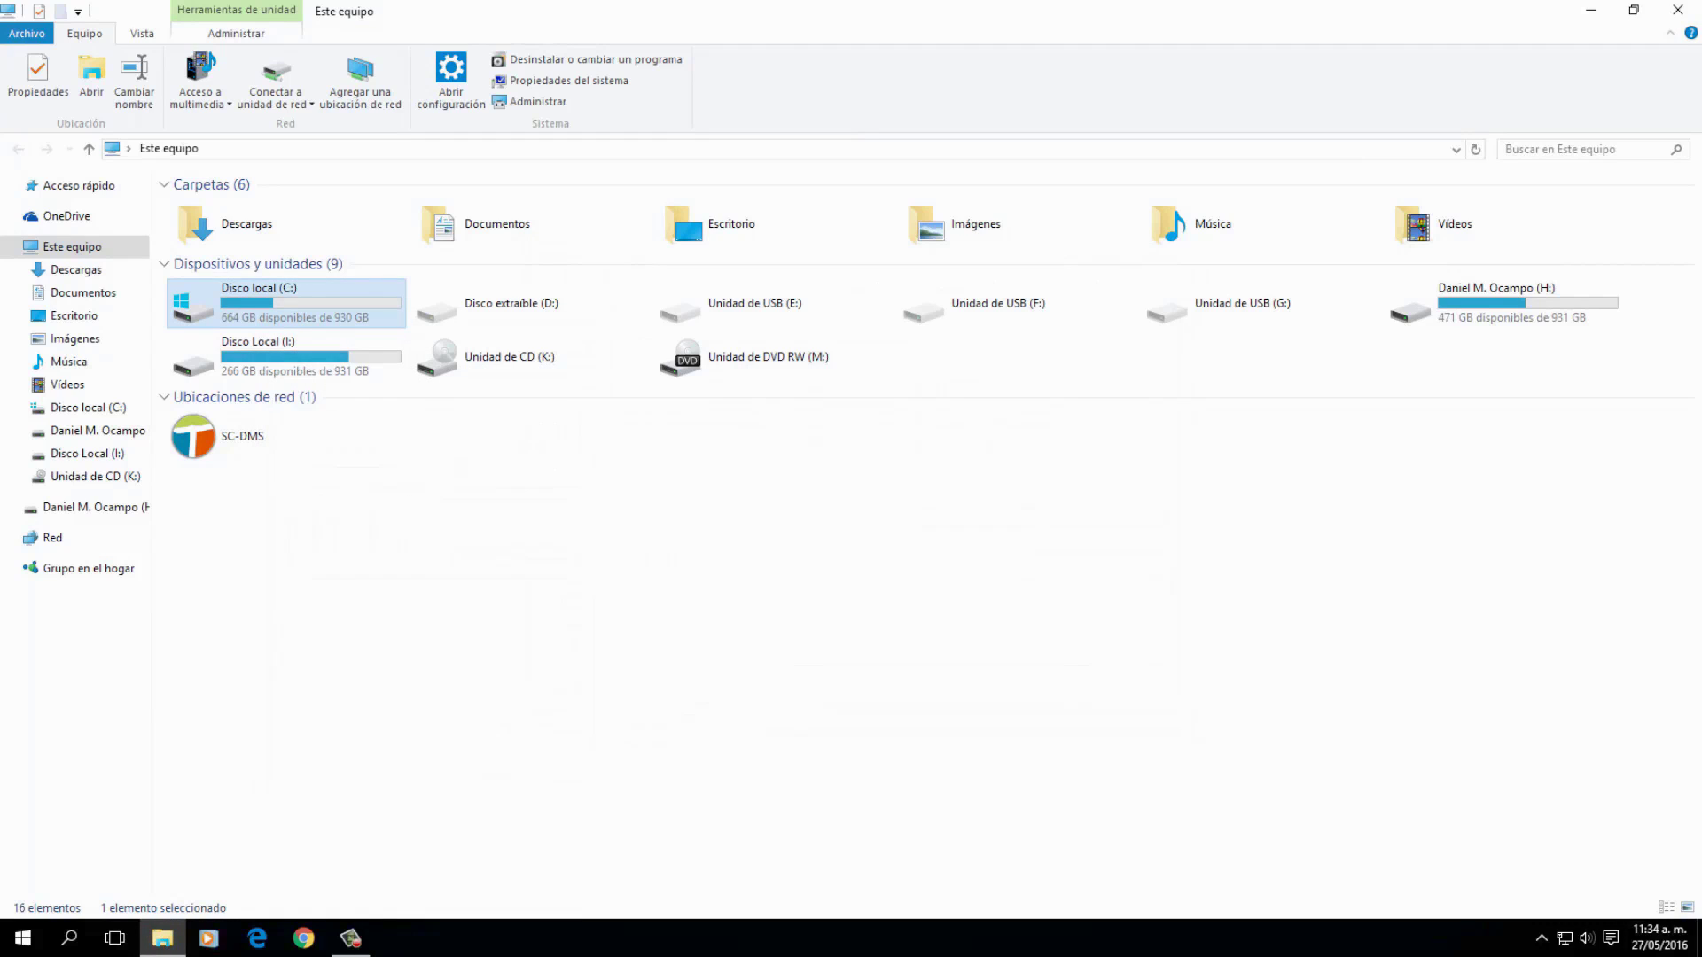
left_click(1677, 10)
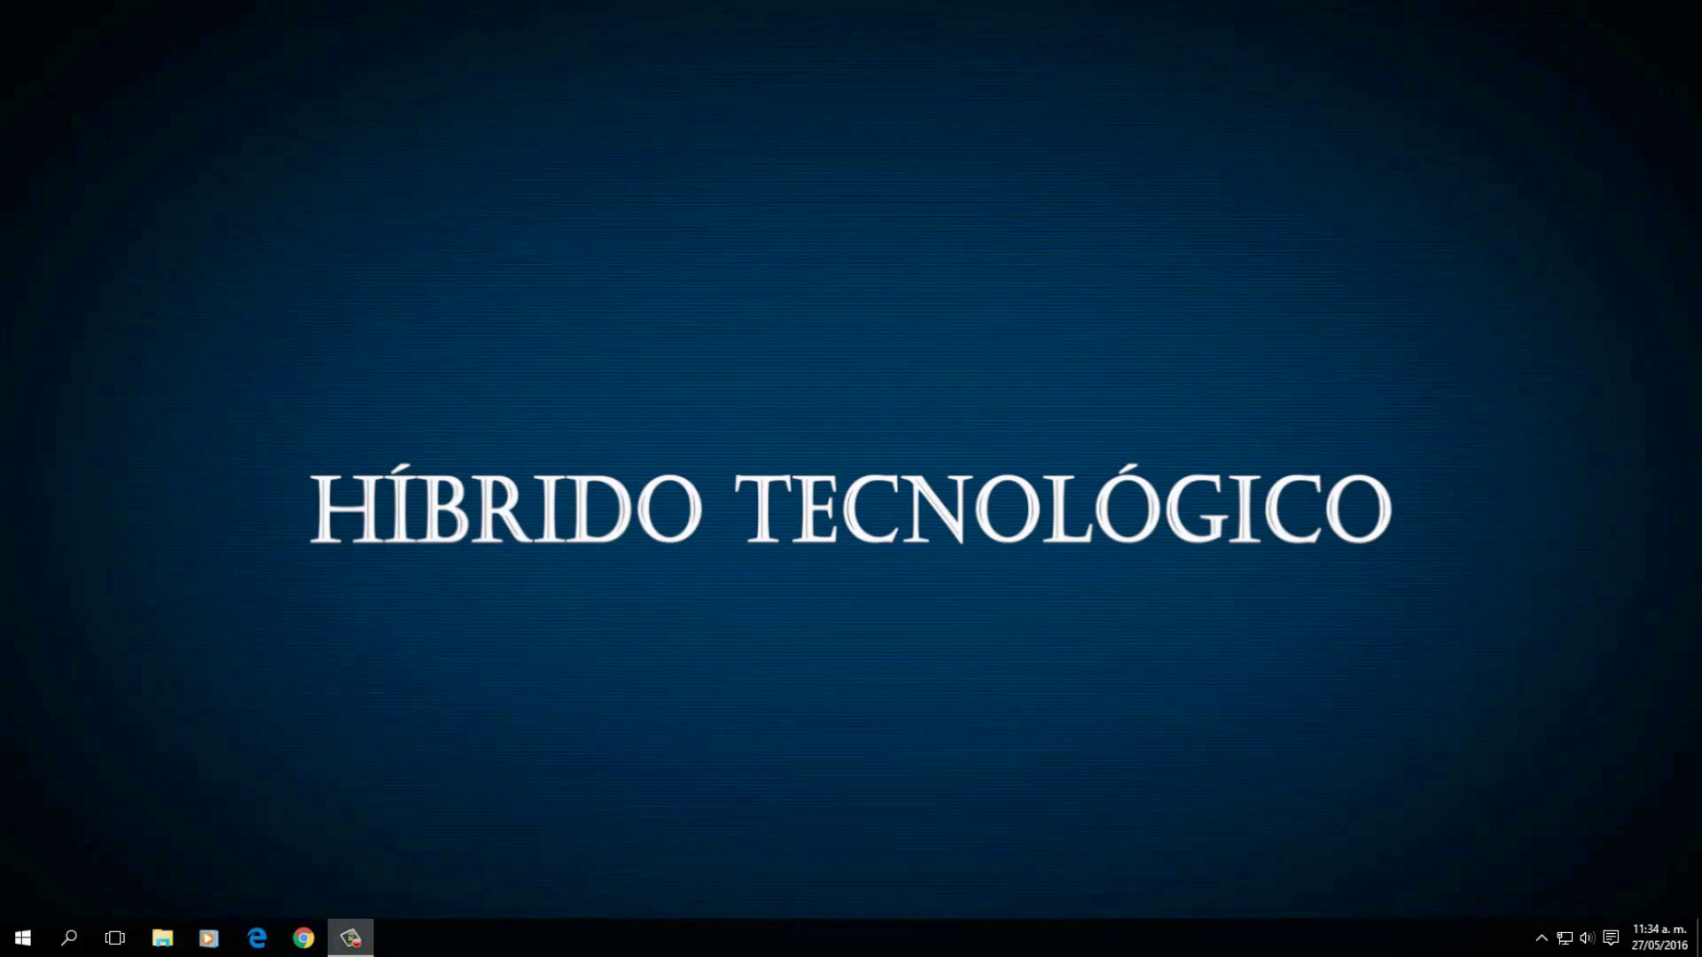